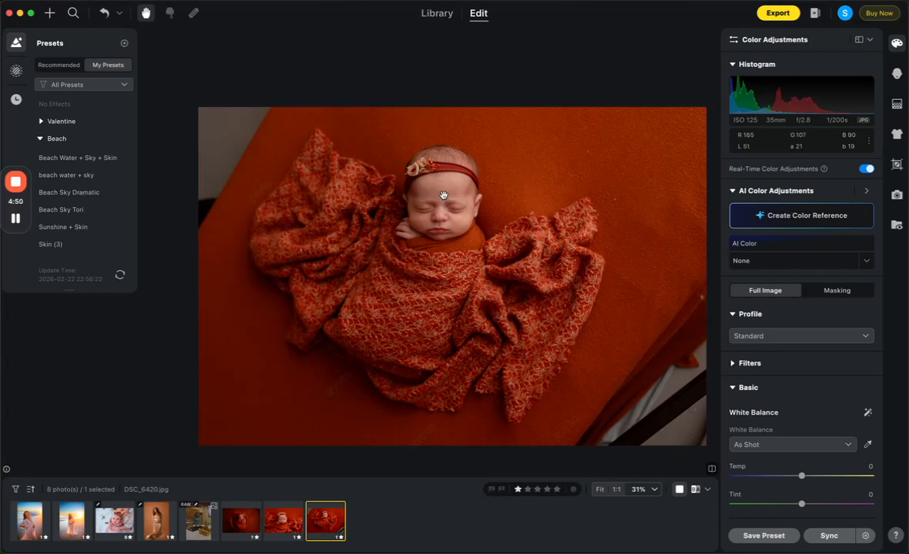
Step: Examine the newborn photo closely, checking the baby's face, the orange backdrop and the exposed corner beside the fabric
scroll(444, 195, up, 5)
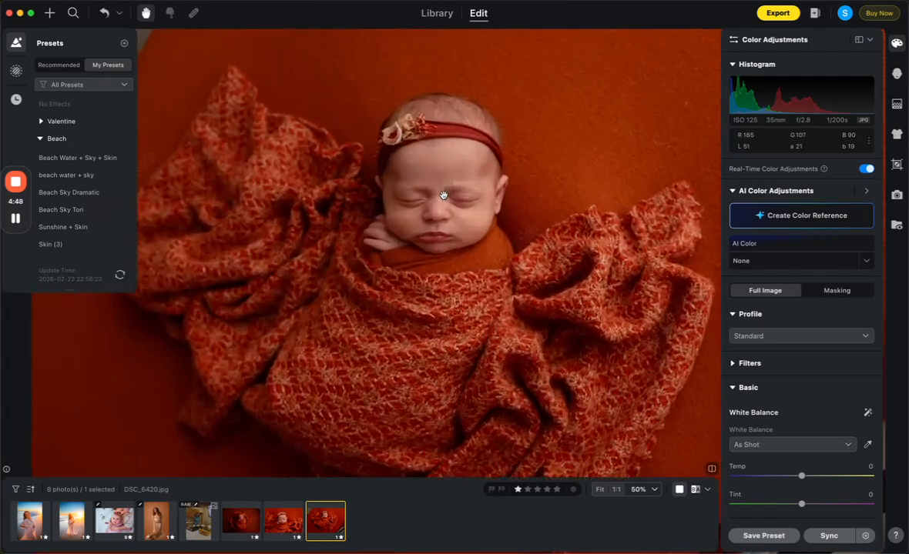
scroll(444, 195, down, 5)
scroll(443, 195, up, 10)
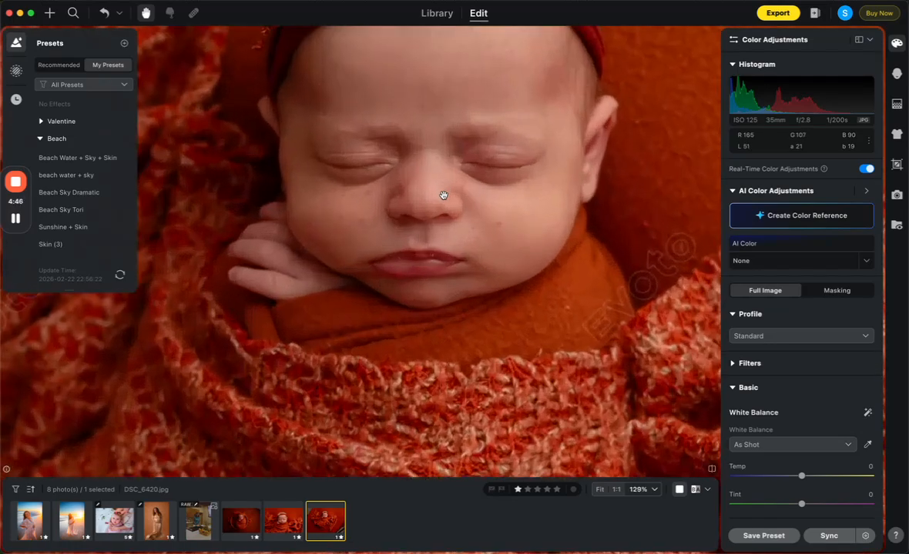
drag(444, 196, 441, 289)
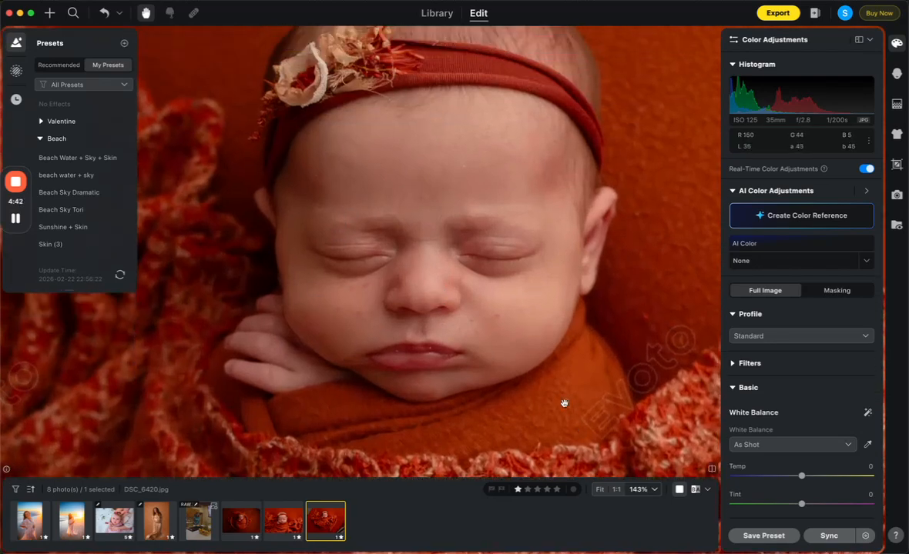
scroll(571, 393, down, 5)
drag(571, 394, 365, 406)
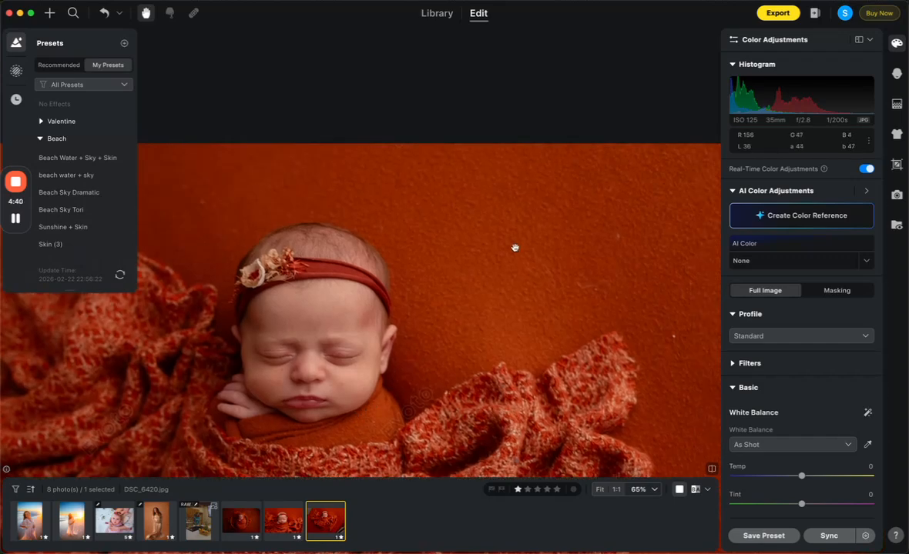
scroll(516, 248, up, 3)
scroll(516, 248, down, 4)
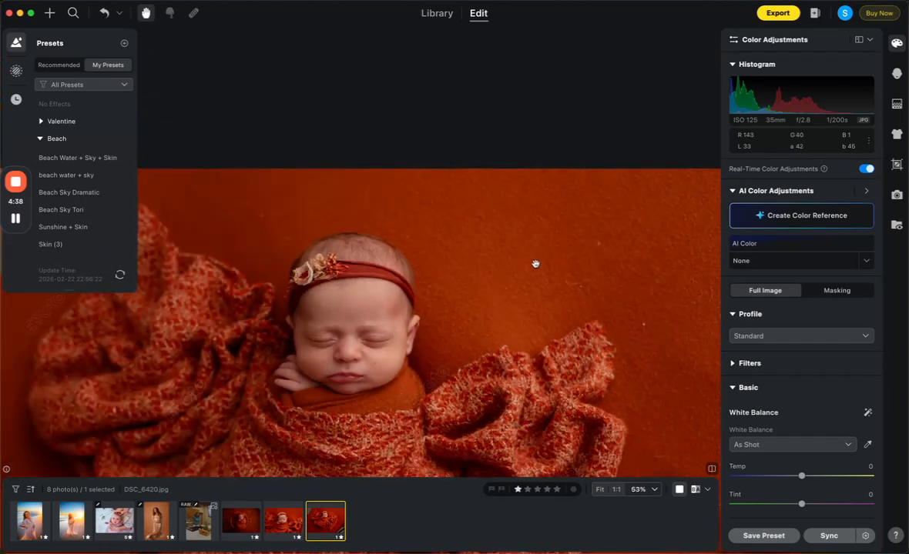
drag(623, 324, 460, 249)
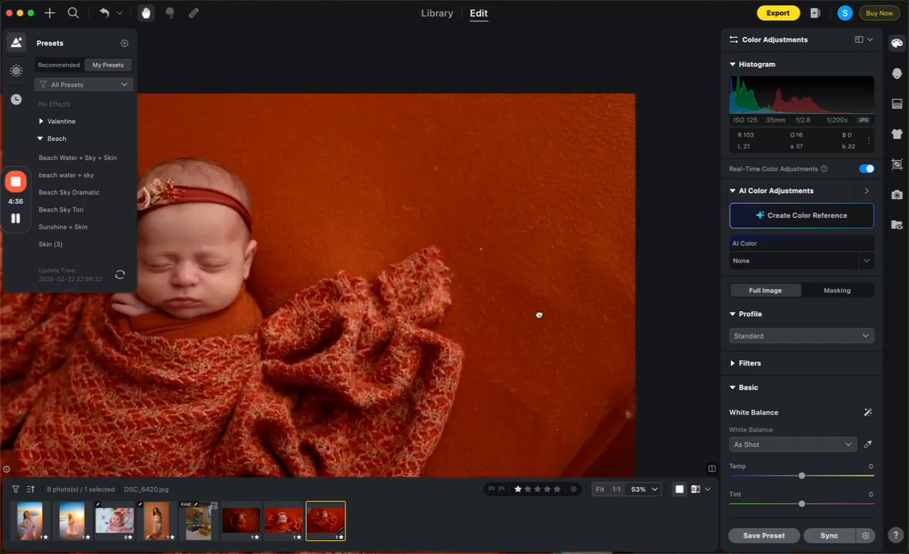
drag(538, 314, 502, 92)
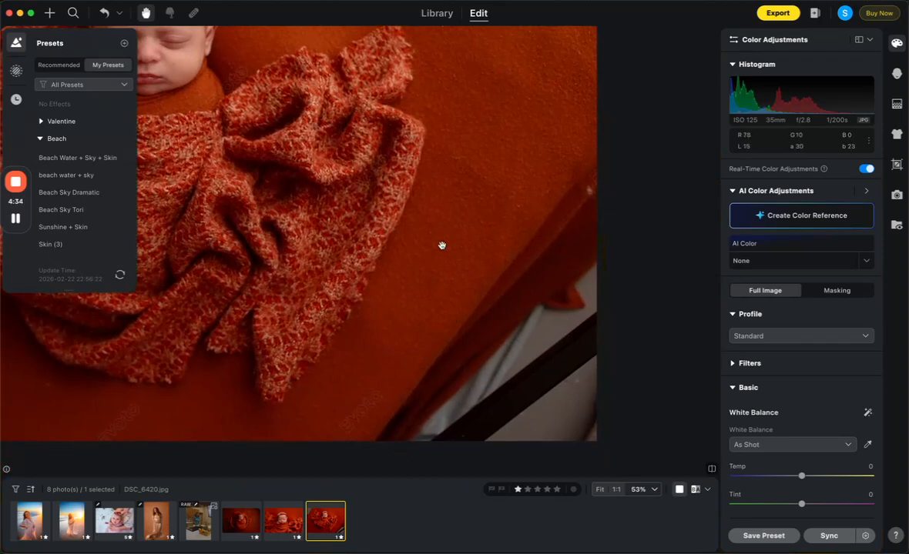
scroll(483, 216, down, 4)
drag(440, 179, 486, 262)
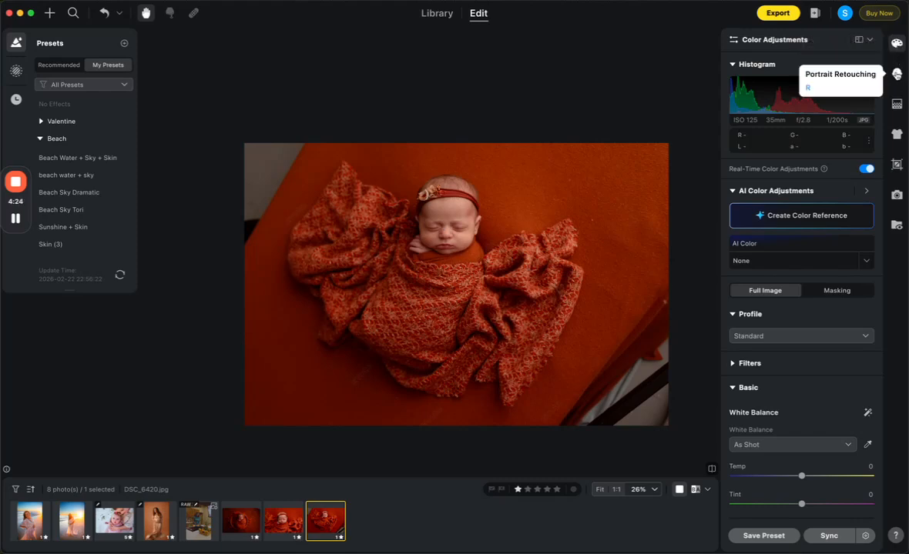
Step: Turn on Distractions Removal in the background adjustments and set its detection mode to Distractions
click(896, 76)
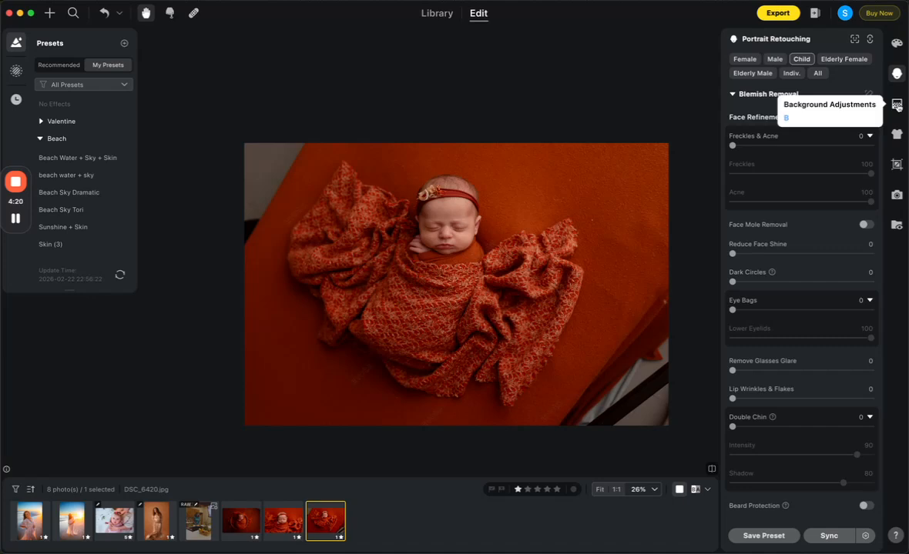
click(897, 105)
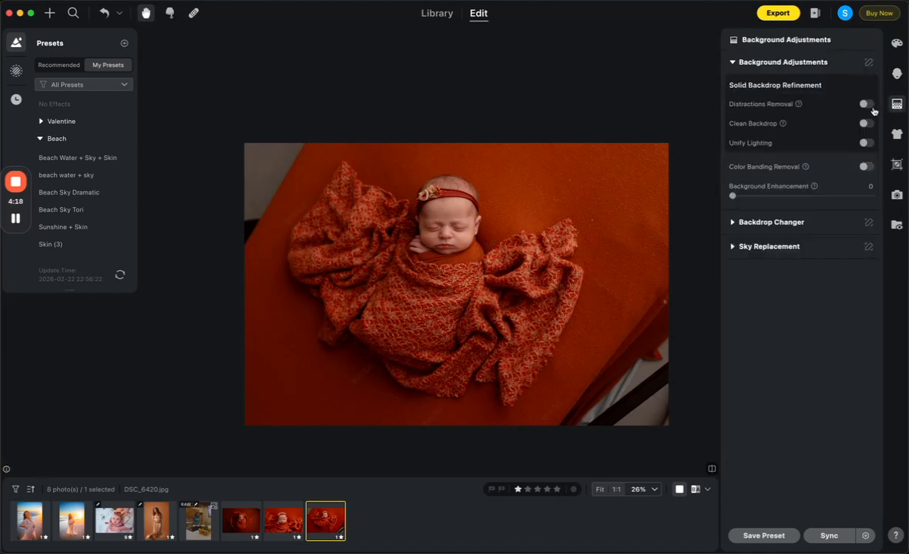
click(865, 104)
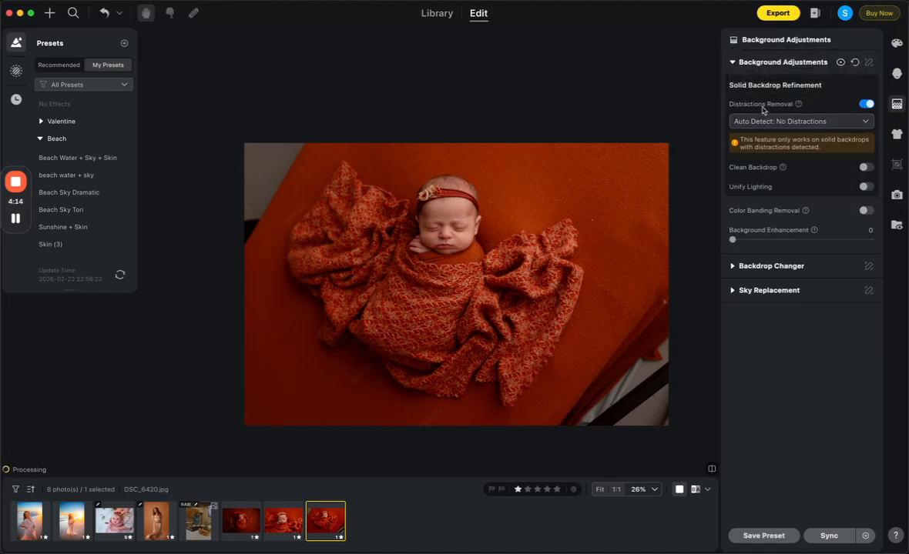
click(770, 121)
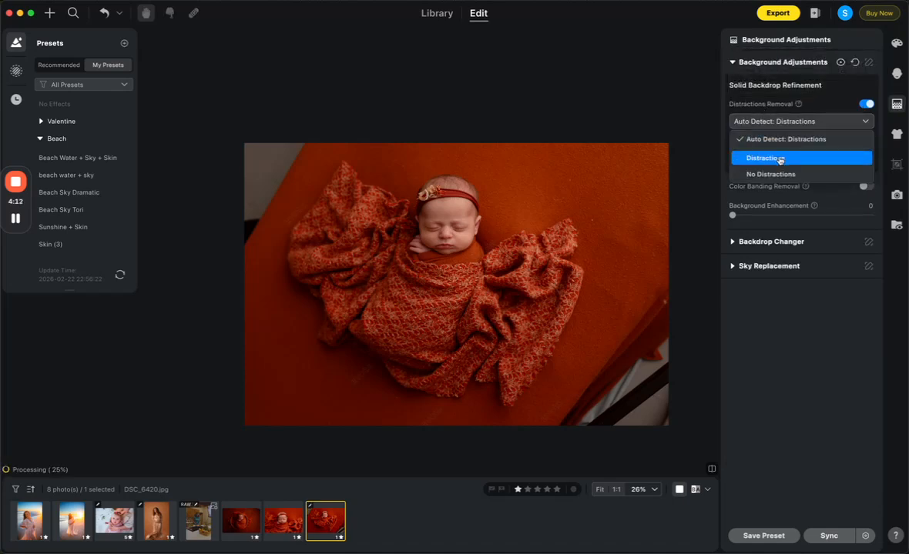
click(780, 157)
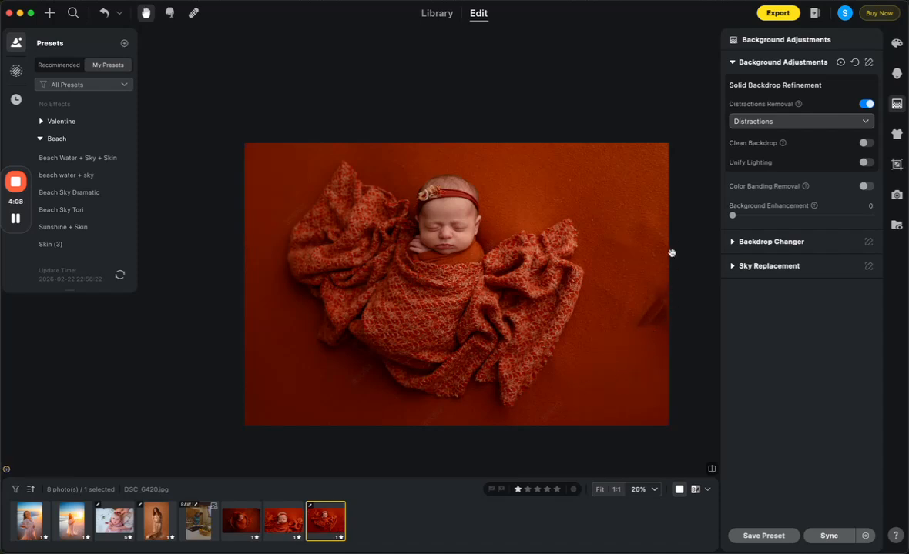
Step: Enable Clean Backdrop and Color Banding Removal for the orange backdrop
click(866, 143)
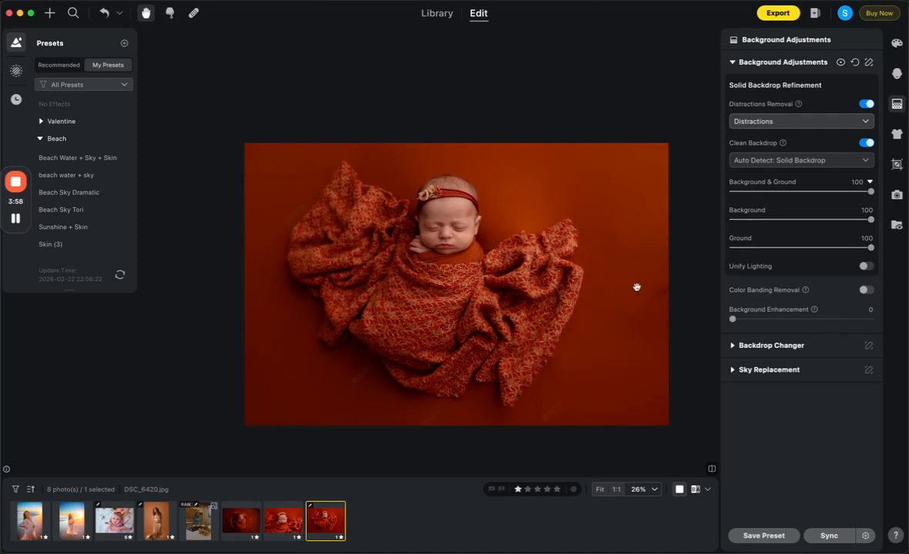
click(866, 290)
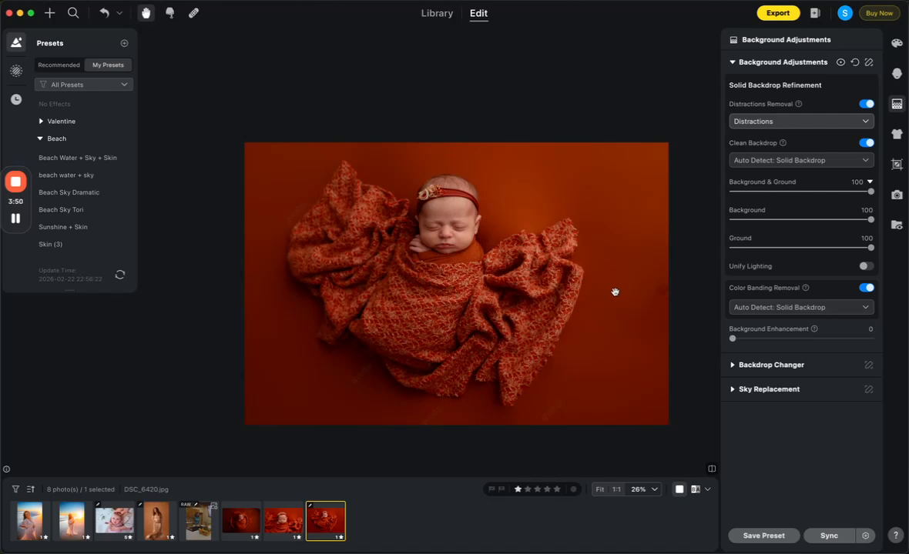
Step: Clone clean backdrop over the dark smudge at the photo's right edge with the Clone Stamp Tool at size 40.5, and apply the healing
scroll(614, 292, up, 3)
drag(612, 290, 451, 259)
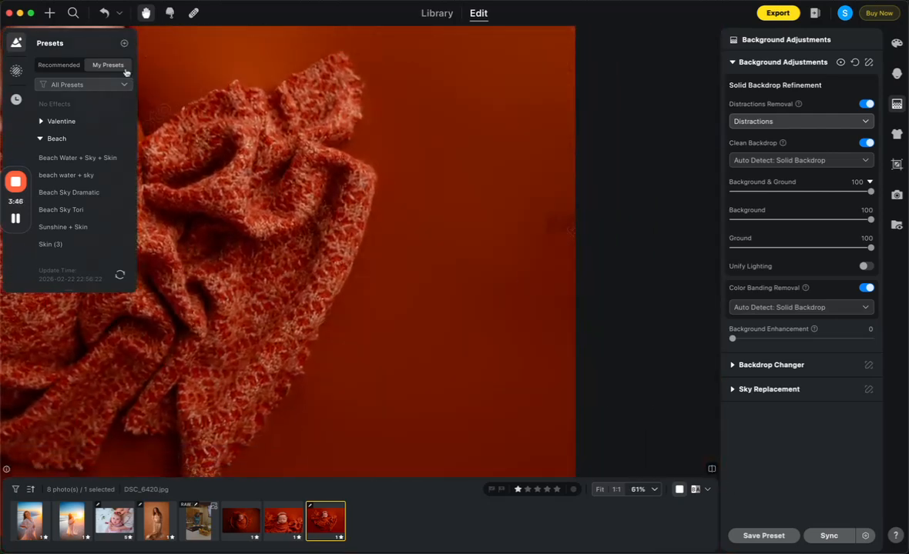
click(193, 14)
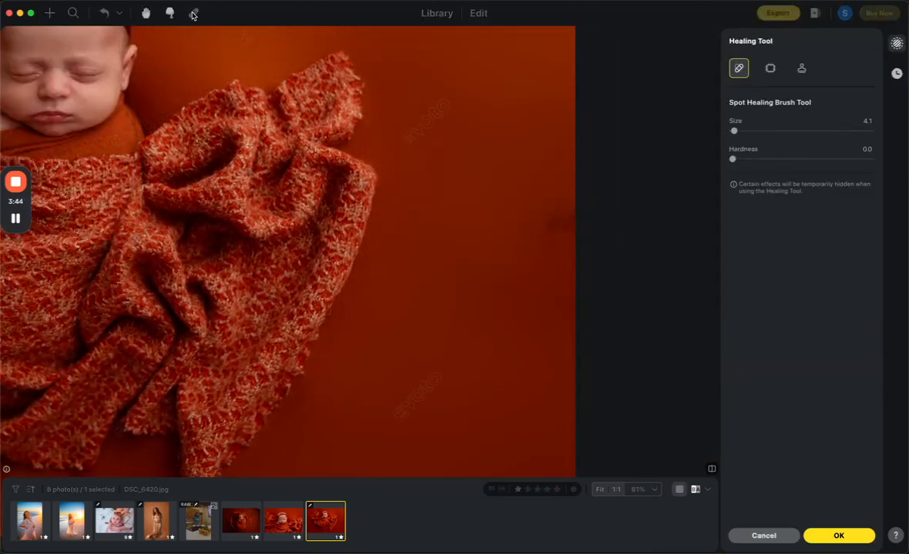
click(801, 68)
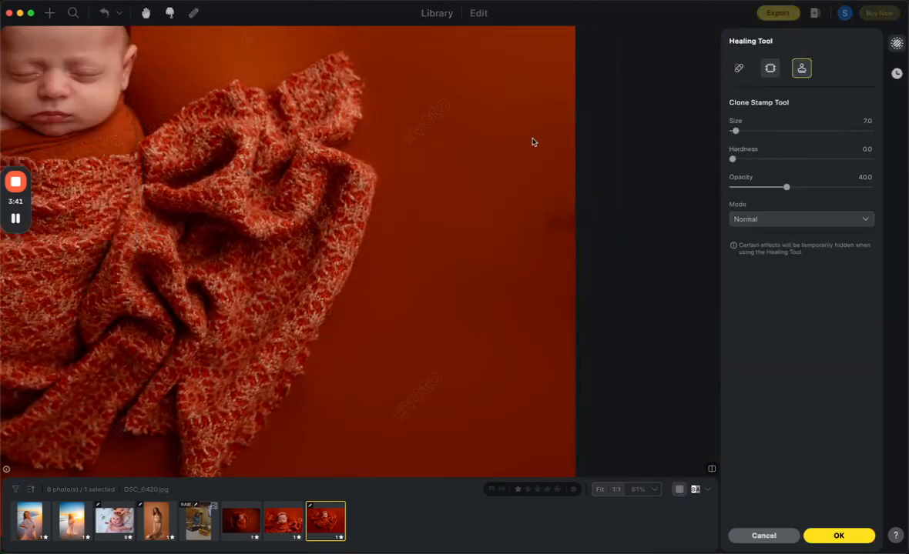
key(bracketright)
key(bracketright)
key(bracketright)
key(bracketright)
key(bracketright)
key(bracketright)
key(bracketright)
alt+click(488, 194)
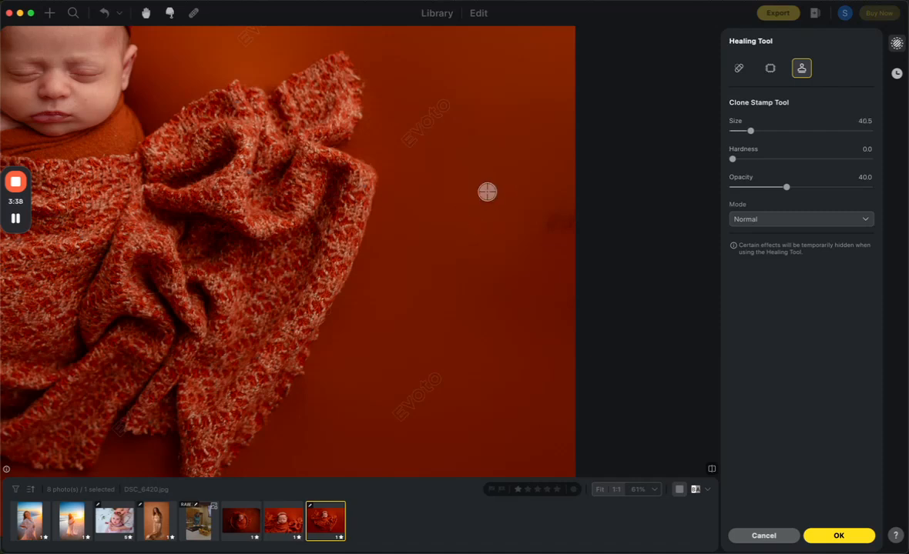
drag(546, 224, 569, 224)
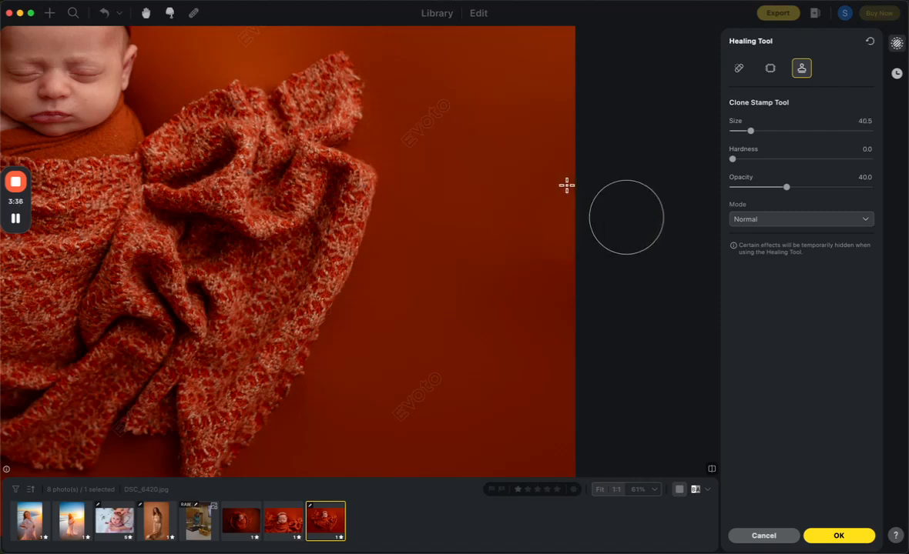
alt+click(505, 305)
drag(537, 267, 574, 209)
click(838, 535)
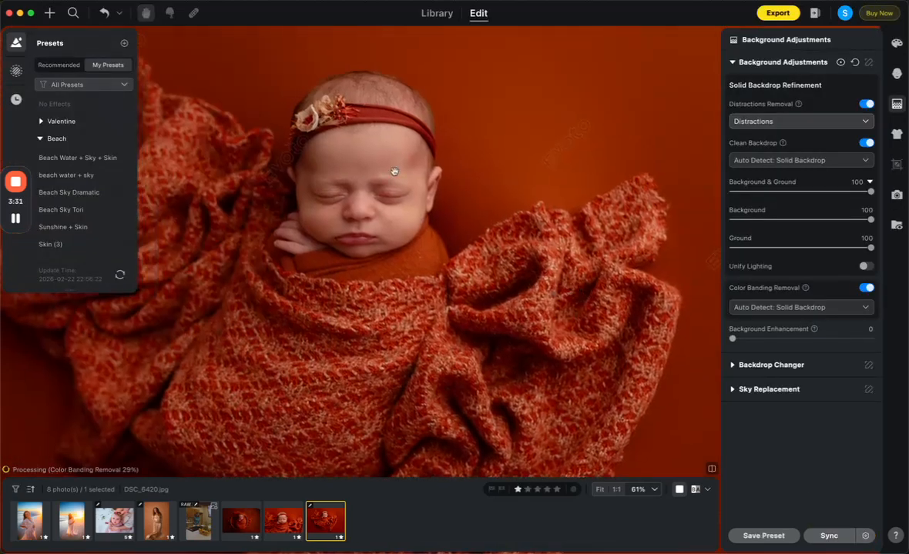
Step: Hide the presets list and set the Freckles & Acne removal on the child's face to 100
drag(374, 160, 418, 211)
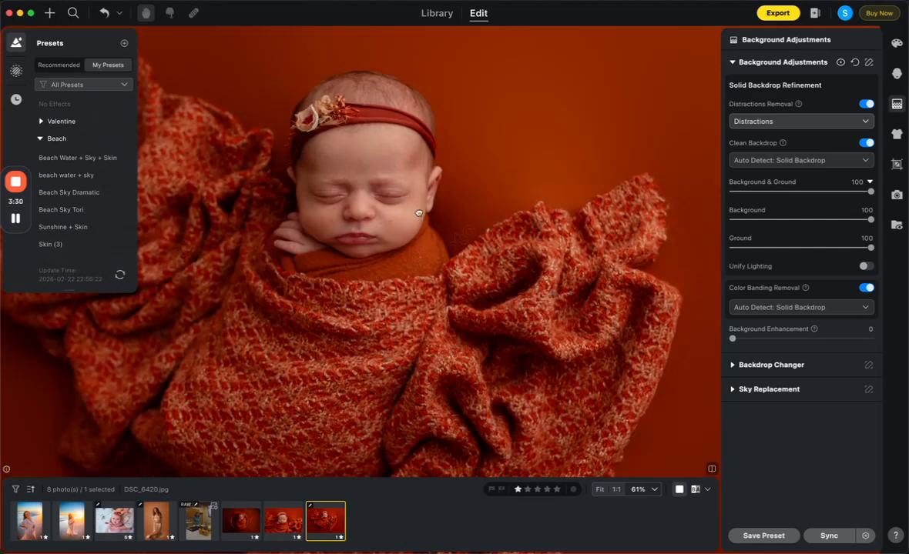
scroll(418, 211, up, 5)
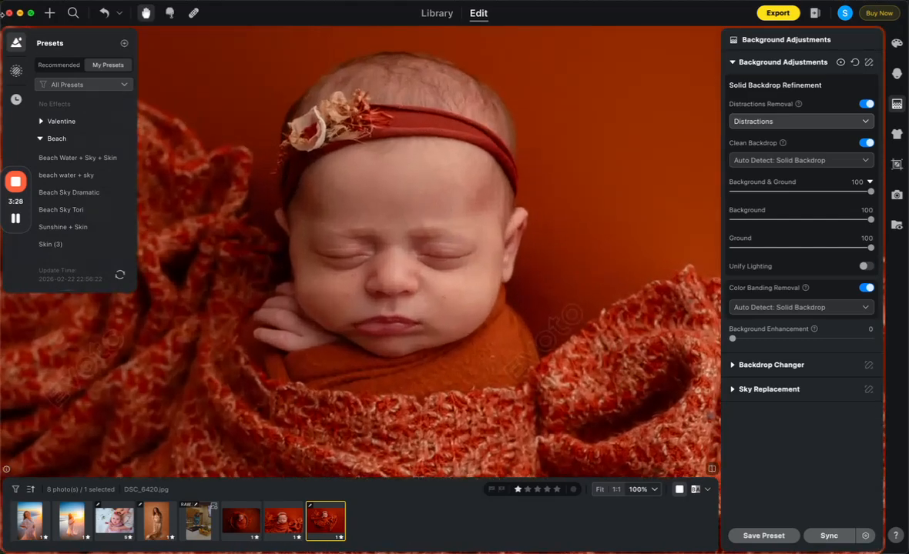
click(16, 41)
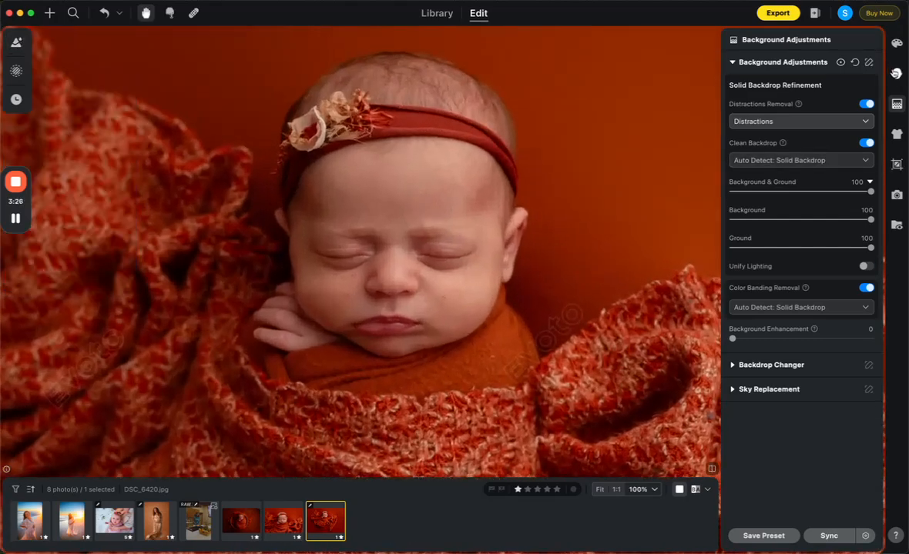
click(896, 72)
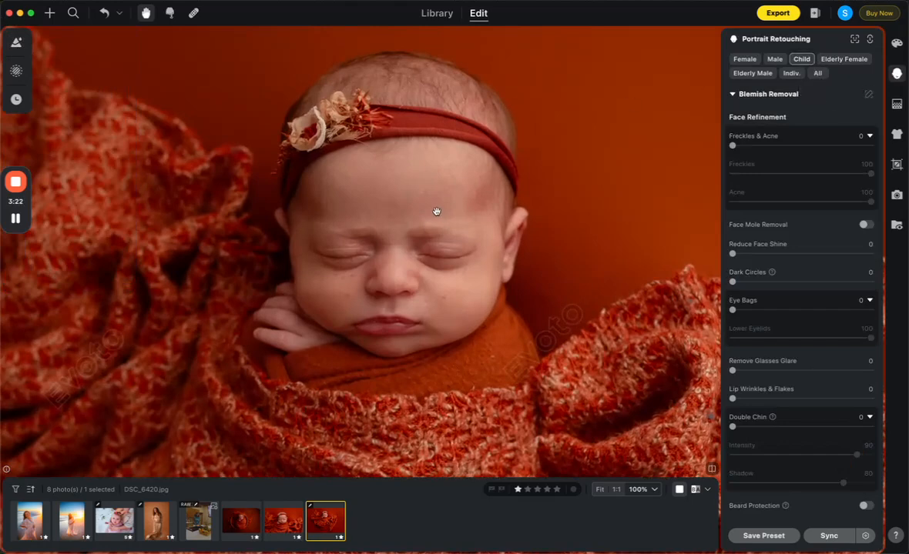
scroll(436, 211, up, 3)
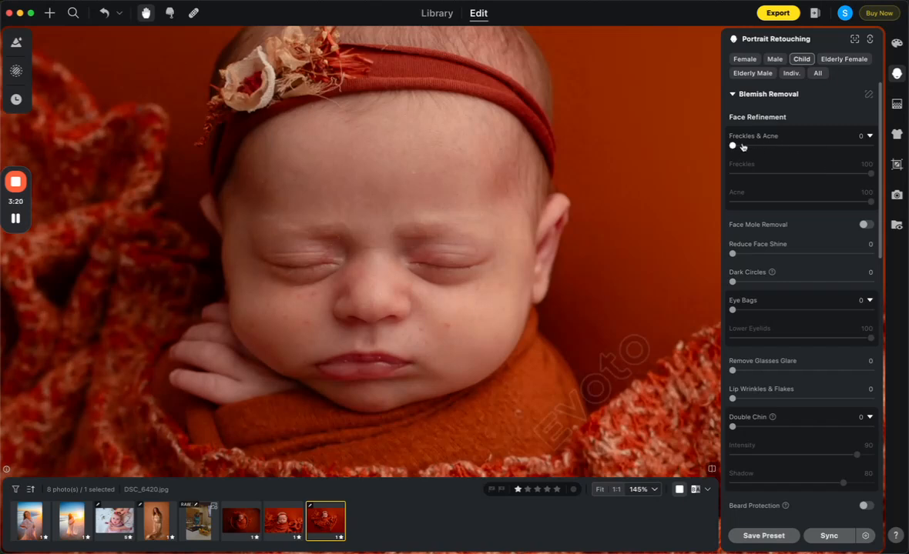
drag(734, 147, 868, 145)
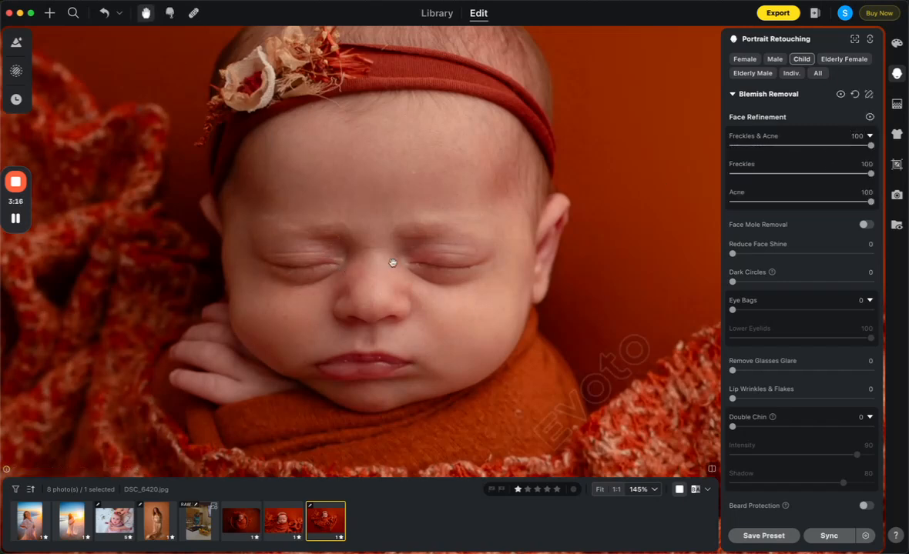
Step: Set Infant Body Blemishes to 87 in the Body Refinement section of the portrait retouching
scroll(787, 246, down, 1)
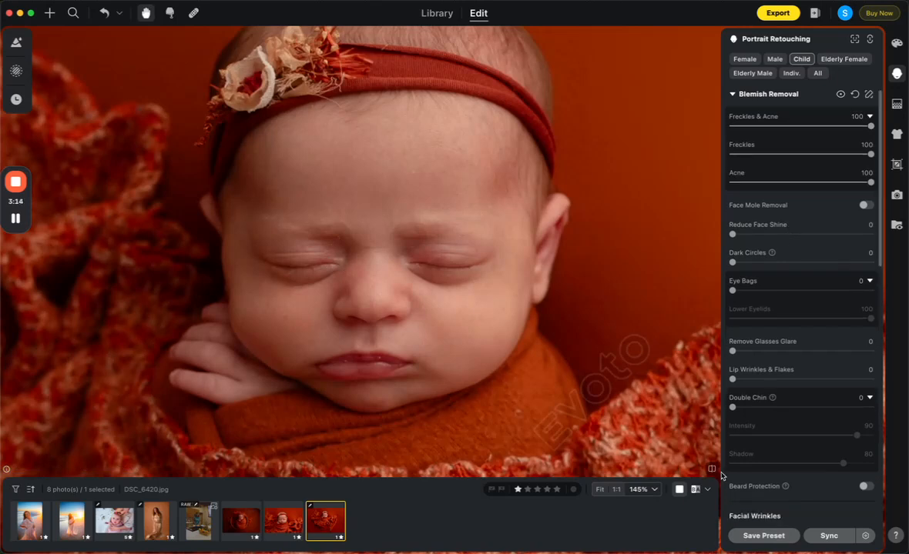
scroll(365, 345, up, 3)
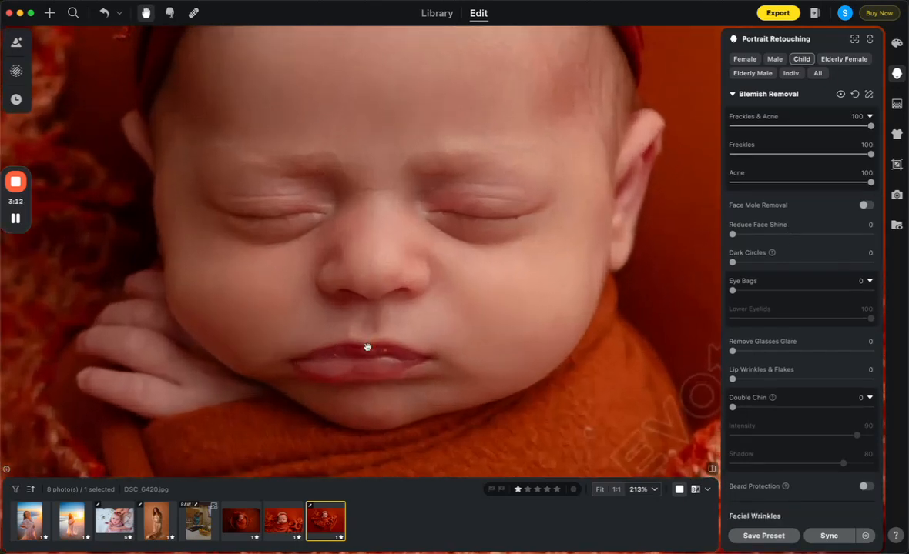
drag(532, 255, 532, 270)
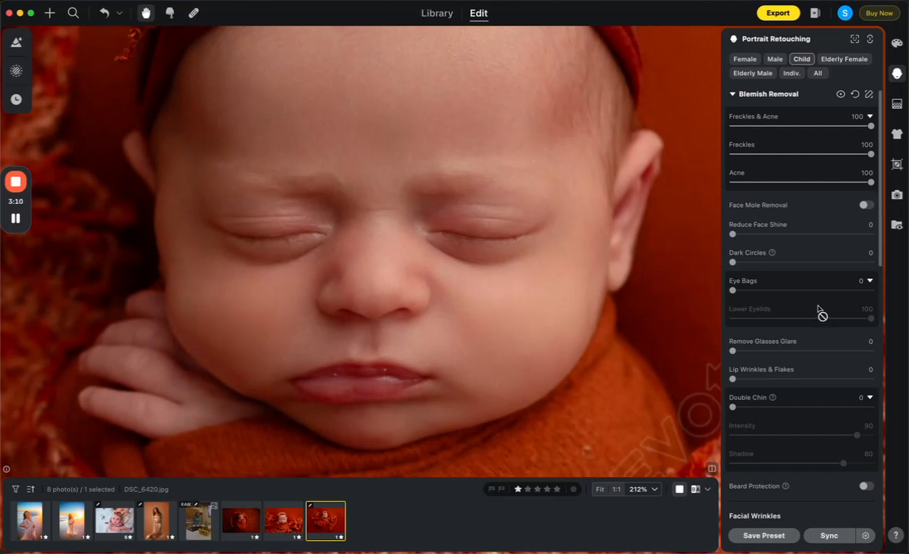
scroll(819, 311, down, 5)
scroll(821, 312, down, 5)
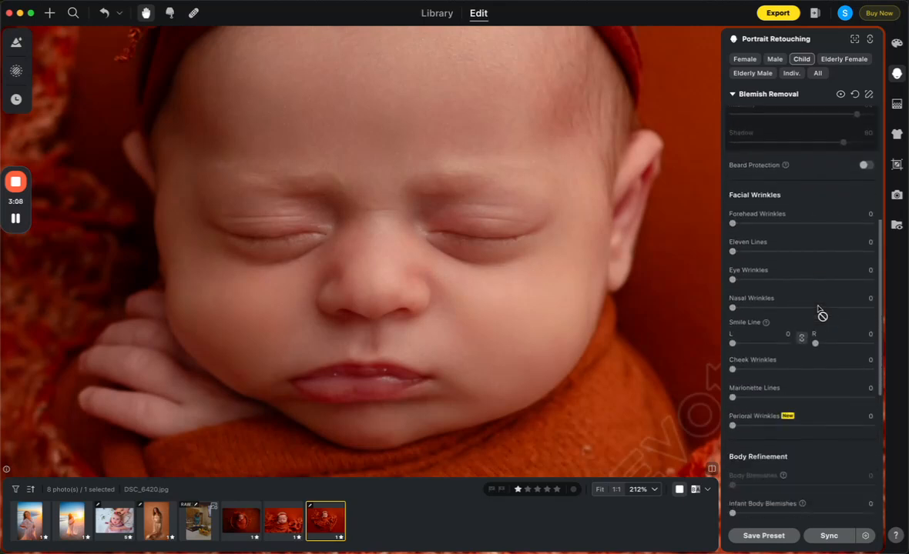
scroll(820, 311, down, 5)
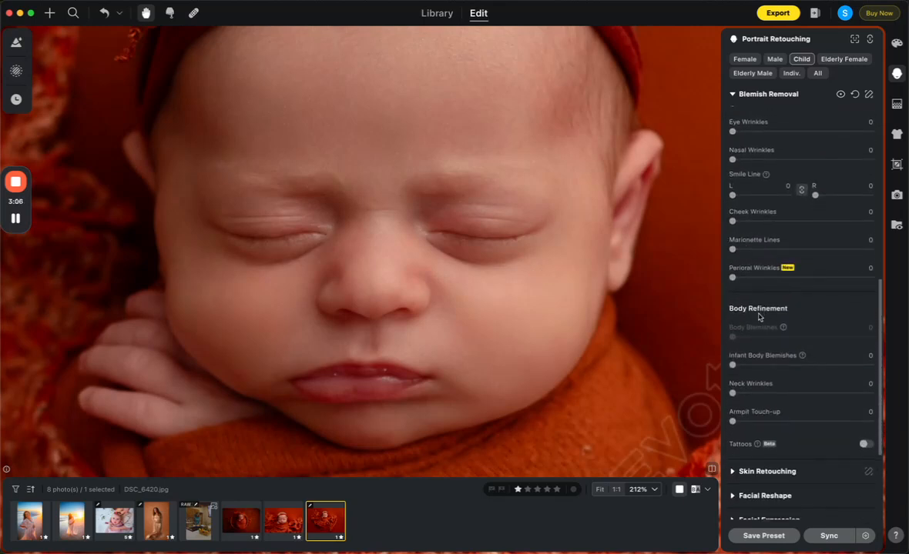
scroll(757, 314, down, 3)
drag(732, 288, 851, 288)
scroll(848, 293, down, 2)
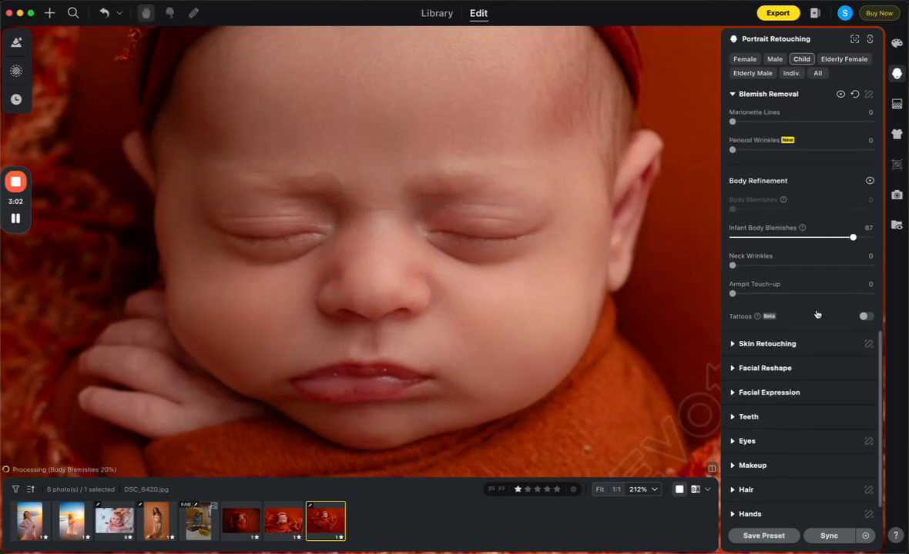
Step: Set the facial Skin Softening to 41 in Skin Retouching and raise the facial Textured Smoothing
click(767, 344)
scroll(773, 346, down, 6)
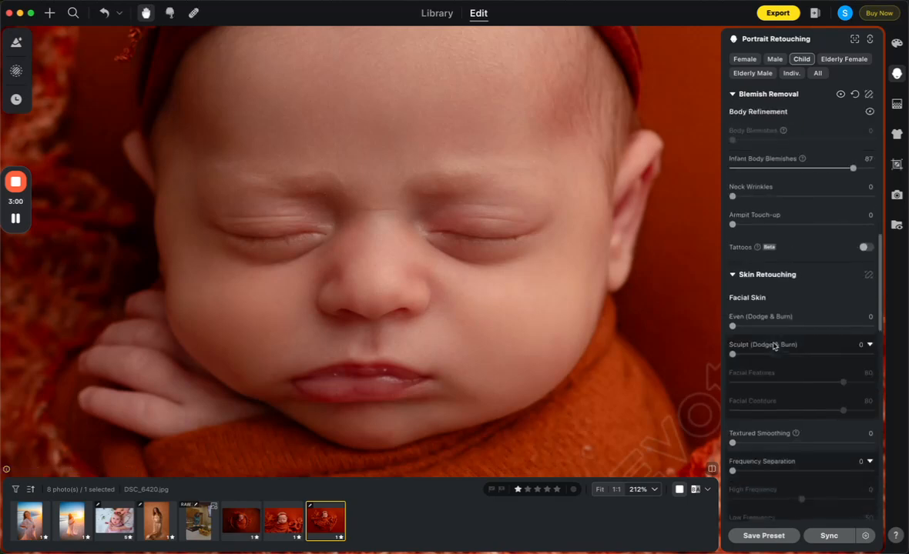
scroll(776, 346, down, 1)
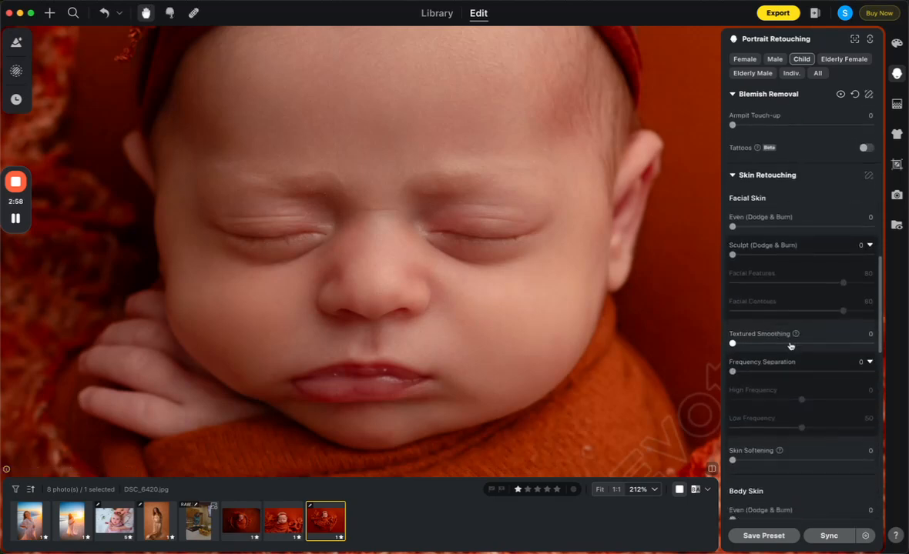
click(788, 460)
click(771, 343)
Step: Set the body skin's Skin Softening to 36 and Frequency Separation to 23, and the skin texture's Clarity to 14
scroll(770, 256, down, 5)
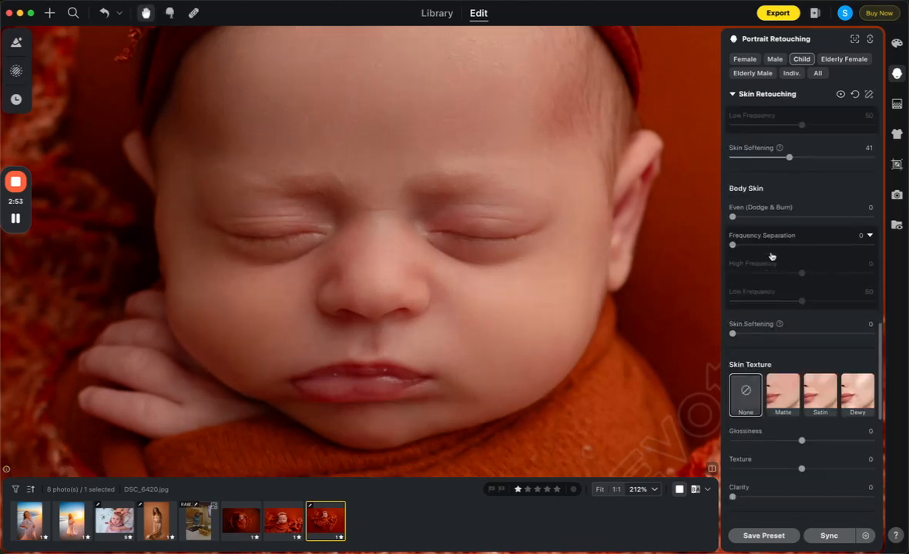
click(782, 319)
click(764, 231)
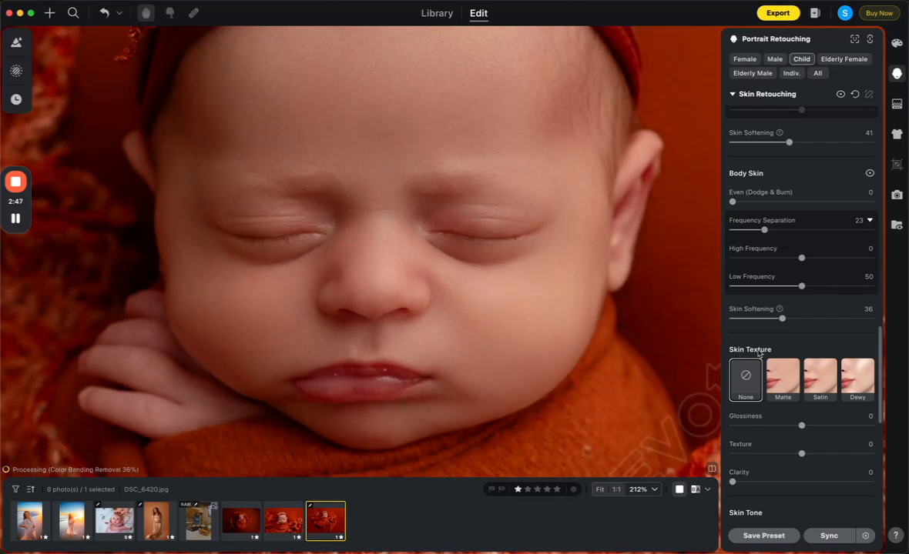
scroll(745, 394, down, 2)
click(739, 384)
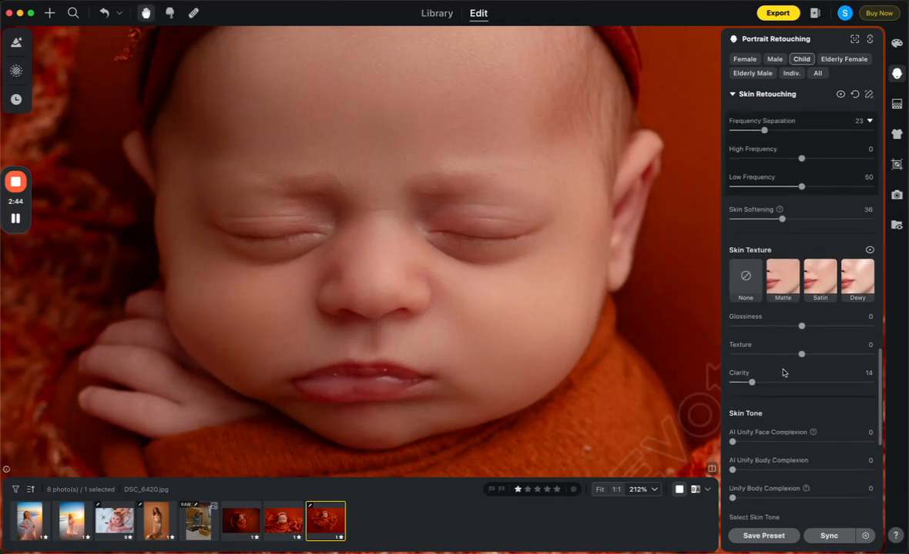
Step: Adjust the child's skin tone with Skin Radiance 17, AI Unify Face Complexion 29 and AI Unify Body Complexion 20
scroll(783, 373, down, 2)
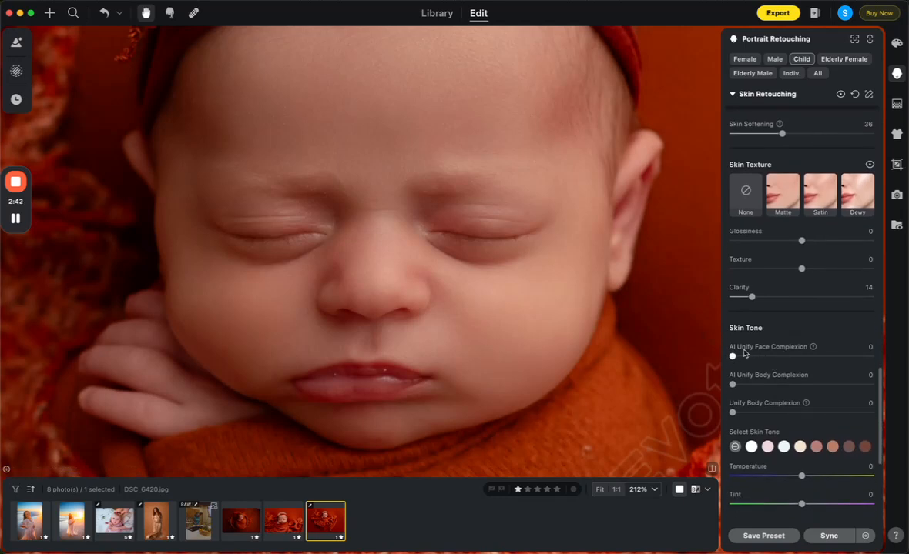
scroll(753, 360, down, 2)
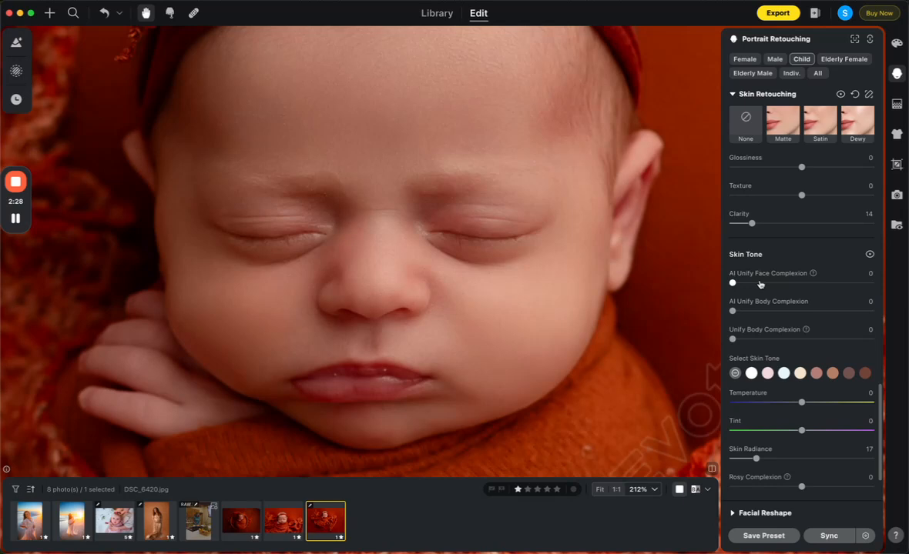
drag(761, 288, 772, 284)
click(760, 312)
Step: Compare the retouched face and backdrop with the original photo
scroll(451, 184, down, 5)
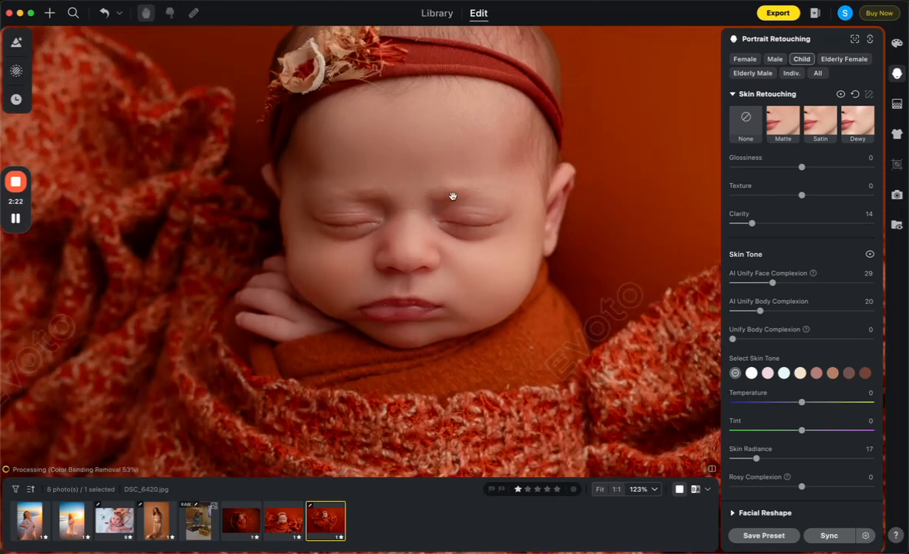
drag(453, 198, 453, 209)
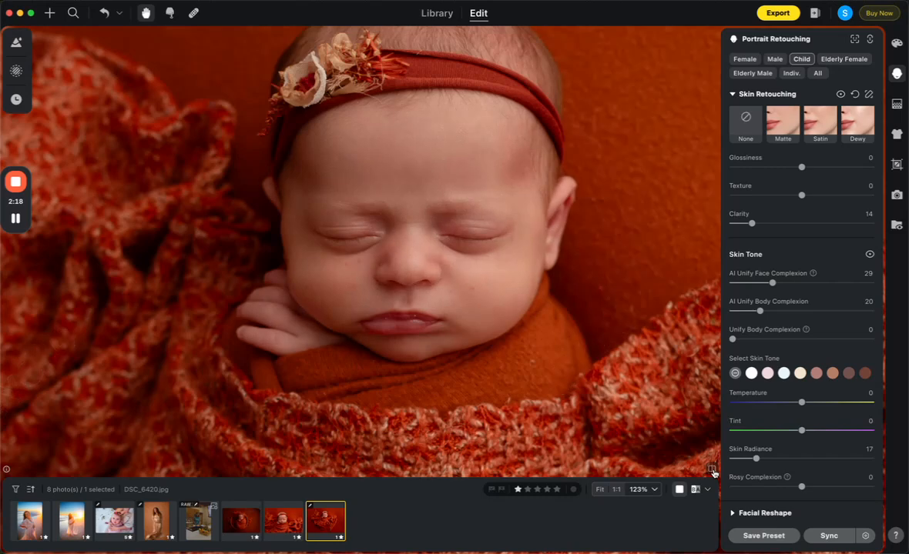
scroll(443, 238, up, 5)
scroll(443, 239, down, 2)
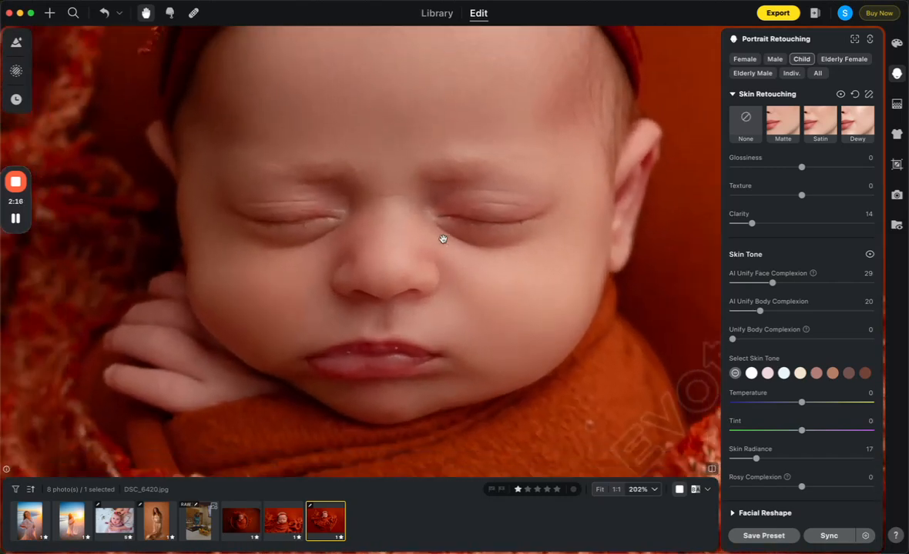
Step: Heal the small spot on the baby's upper lip with the Spot Healing Brush Tool at size 1.9
click(194, 14)
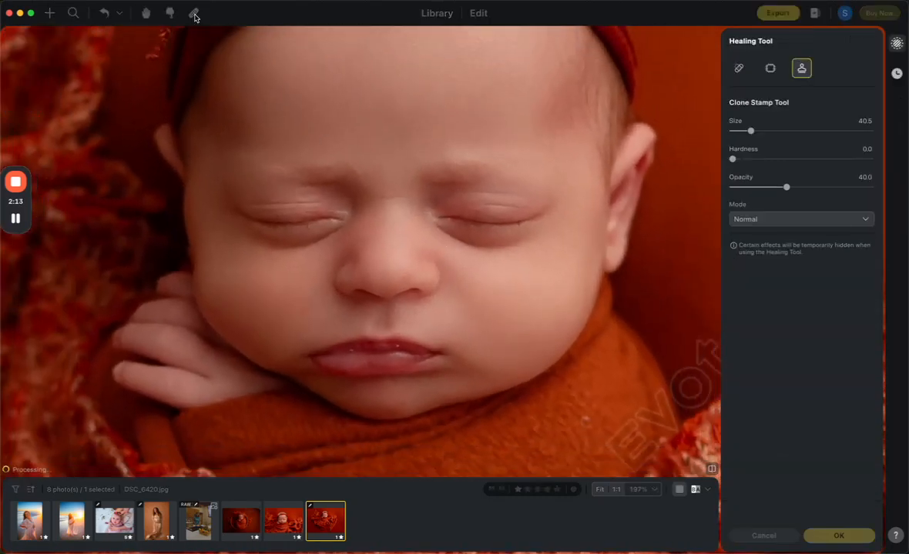
click(739, 69)
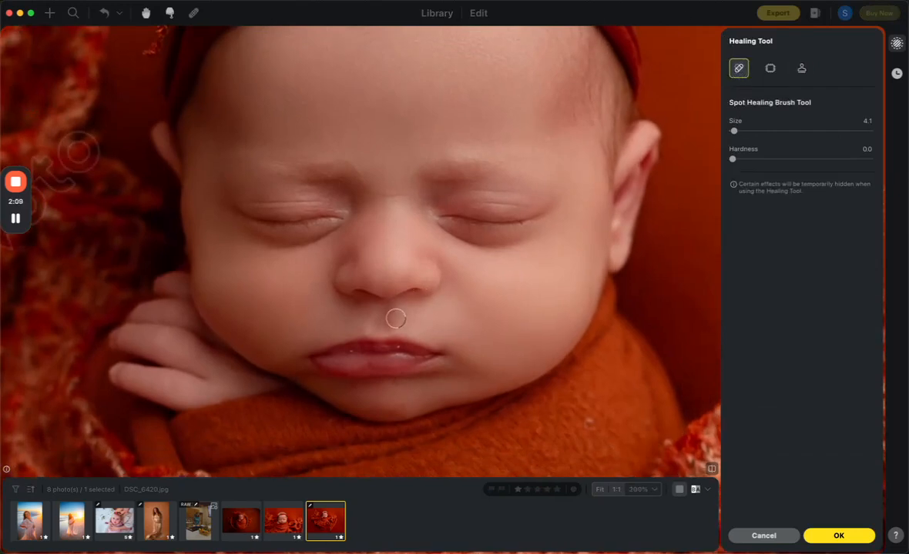
scroll(394, 316, up, 2)
key([)
key([)
key([)
key([)
key([)
key([)
key([)
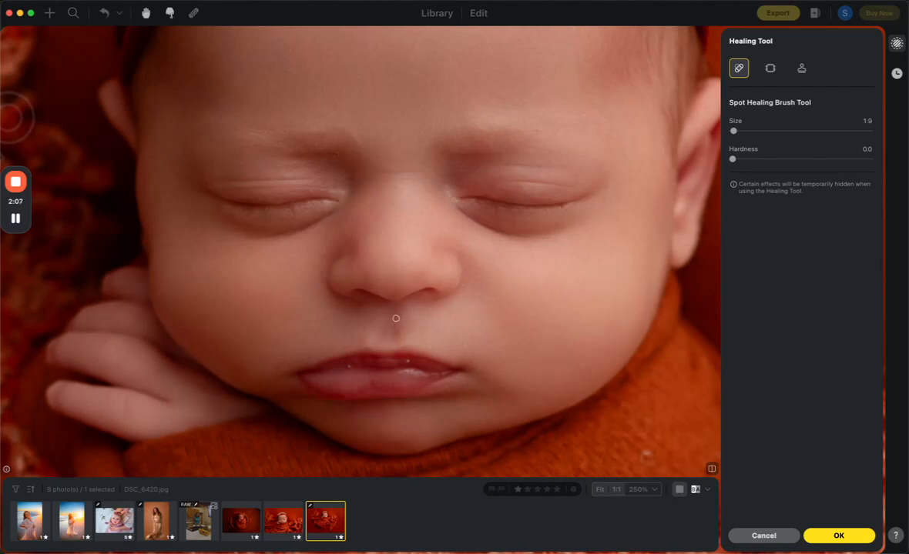
click(408, 361)
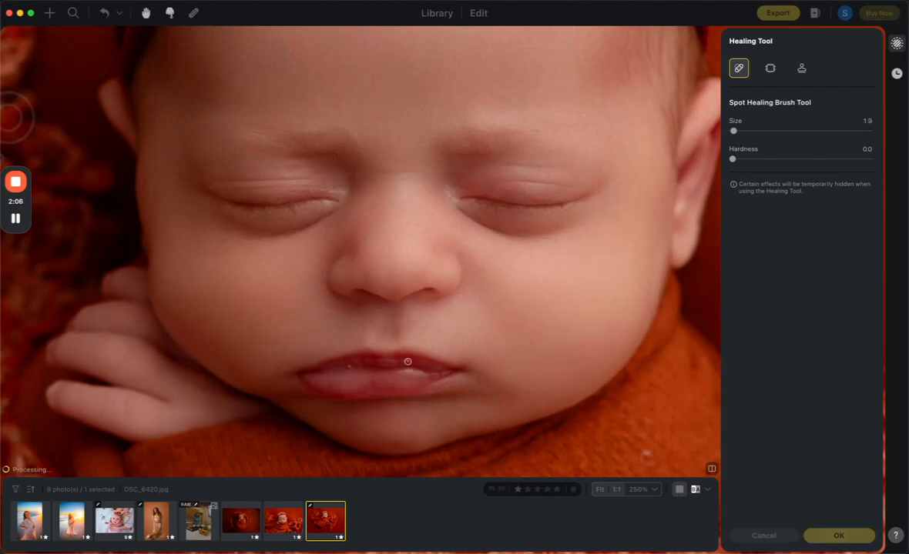
Step: Heal flaws on the orange wrap and the red headband with the Spot Healing Brush at size 2.9, and apply the healing
key(])
drag(649, 449, 645, 462)
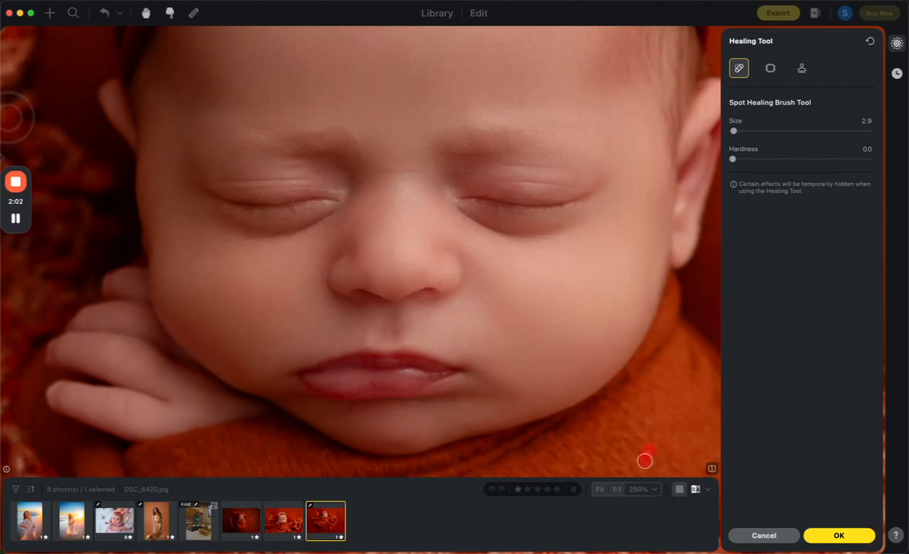
scroll(608, 288, down, 5)
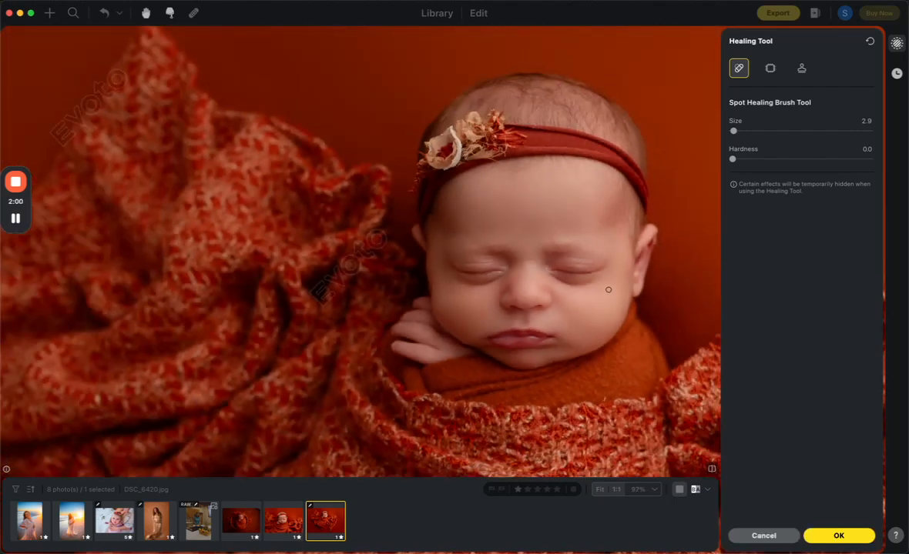
scroll(515, 142, up, 5)
drag(458, 152, 490, 163)
drag(563, 59, 574, 54)
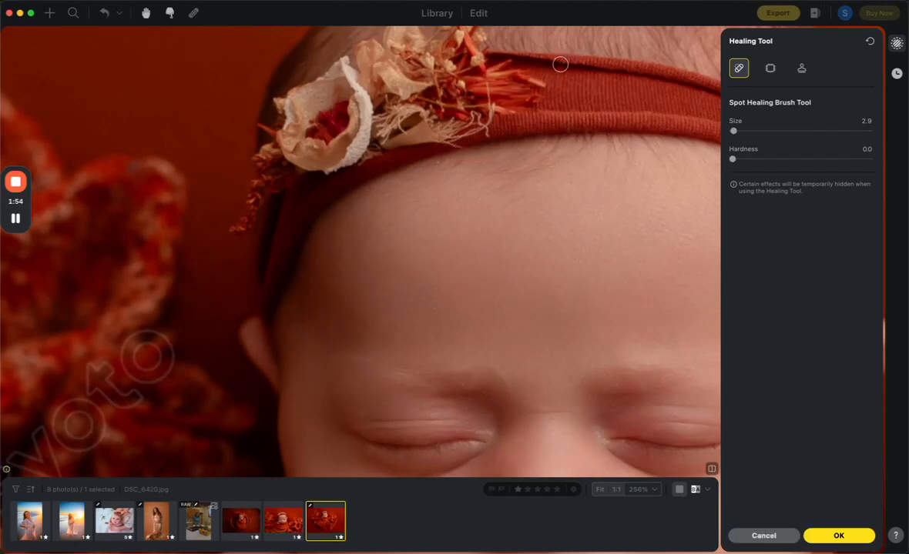
scroll(560, 64, down, 6)
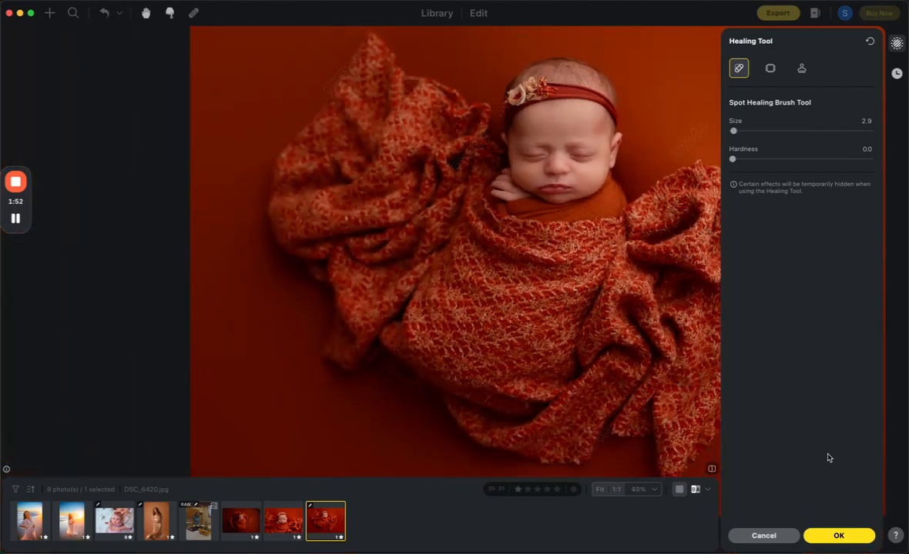
click(839, 536)
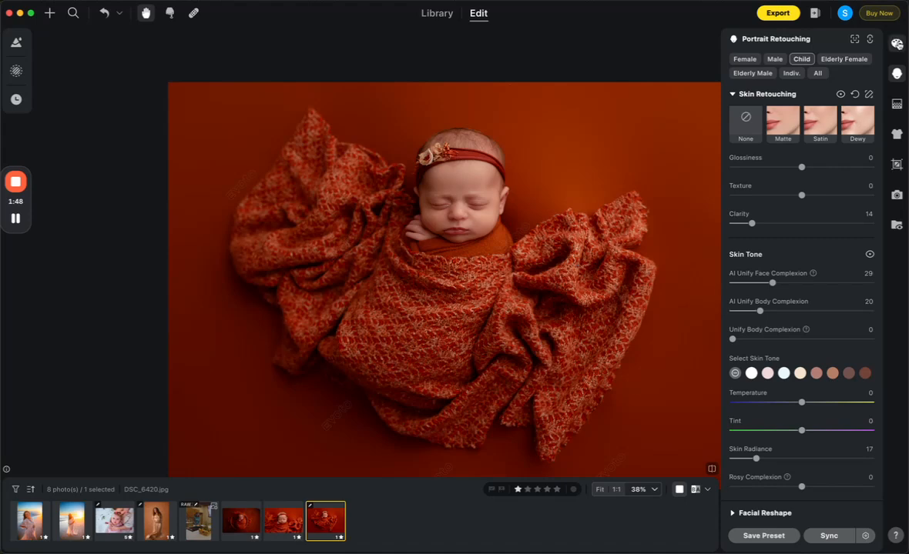
Step: Brighten the full image with the parametric tone curve, setting Lights to 15 and Darks to 8
click(898, 46)
scroll(799, 250, down, 4)
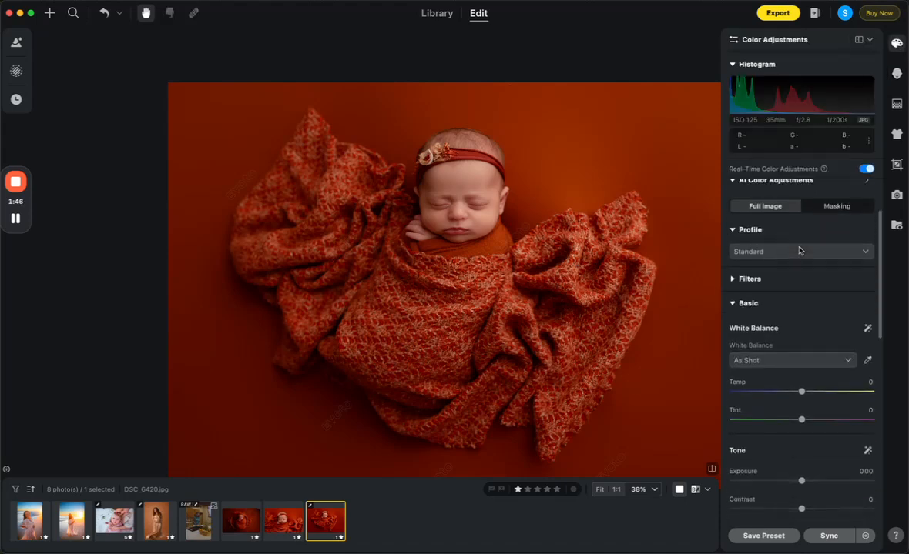
scroll(798, 250, up, 2)
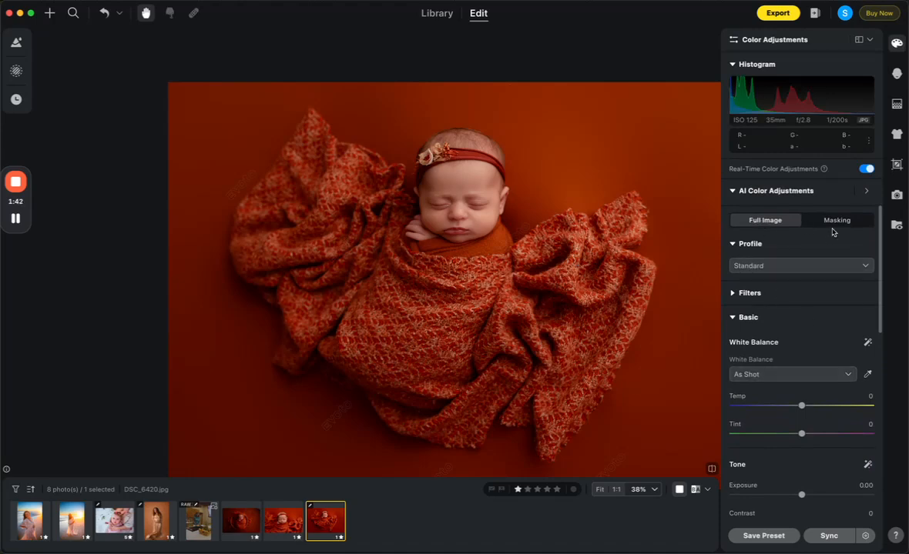
click(812, 220)
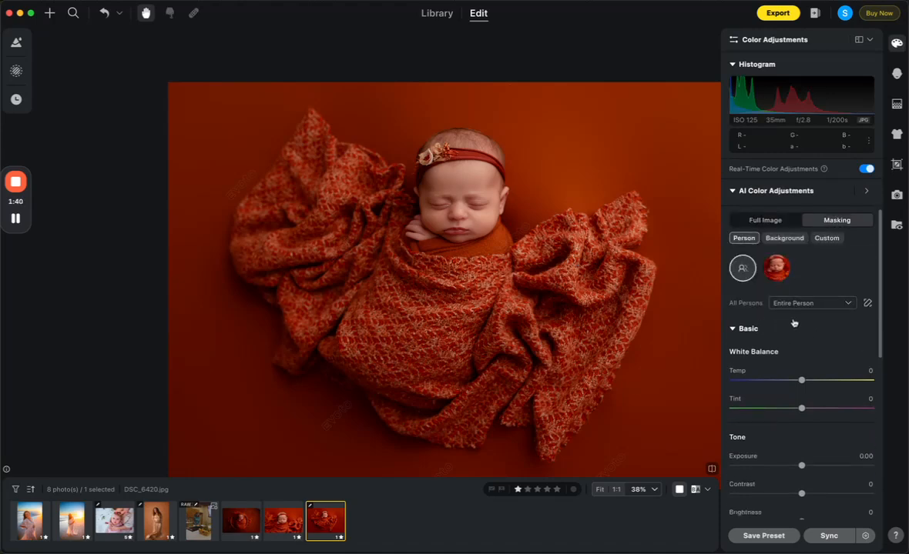
click(776, 219)
scroll(807, 307, down, 10)
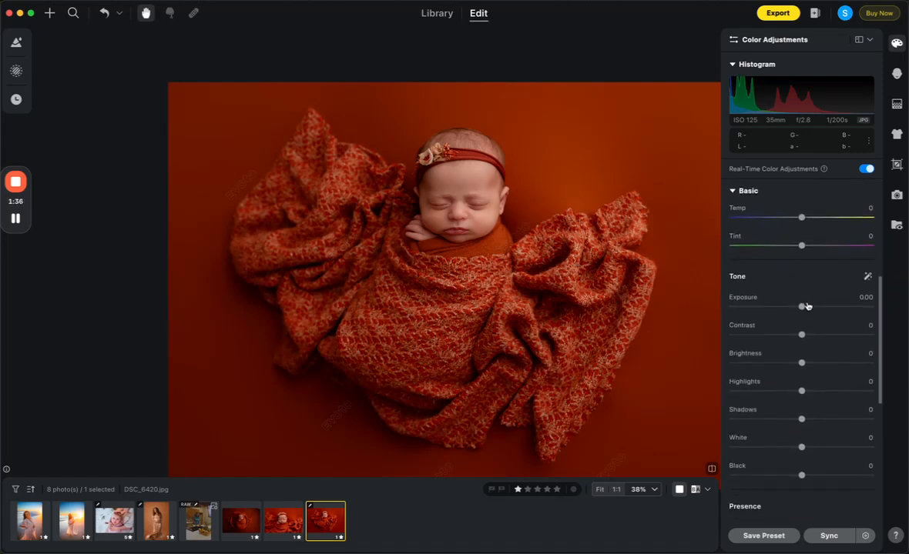
scroll(807, 306, down, 5)
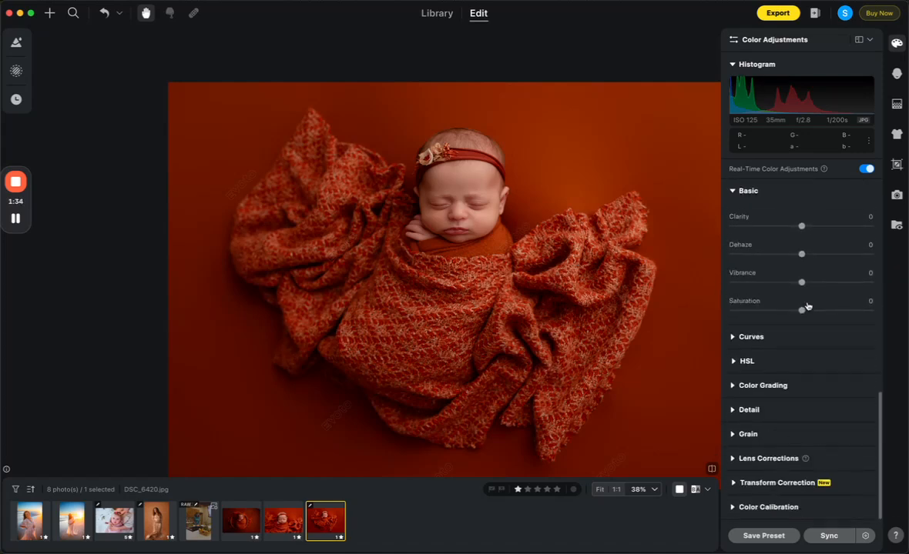
click(753, 337)
scroll(803, 341, down, 3)
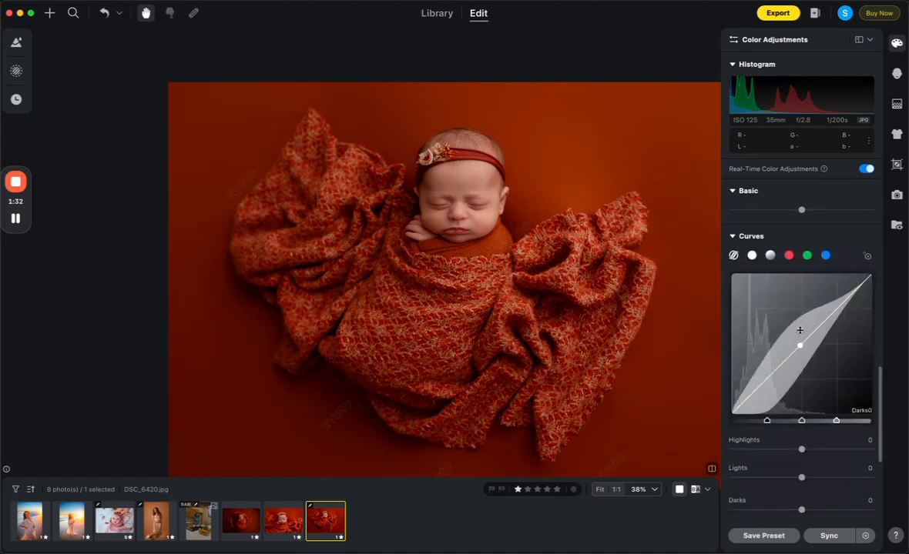
drag(803, 341, 795, 337)
drag(794, 333, 782, 352)
Step: Compare the edited image with the original and inspect the baby and blanket up close
drag(562, 255, 514, 257)
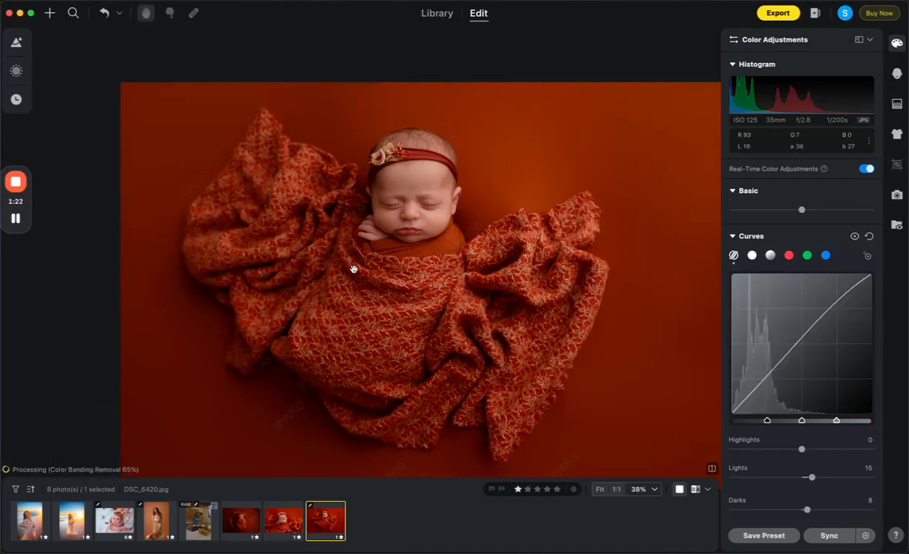
click(711, 469)
click(711, 470)
click(712, 470)
click(712, 469)
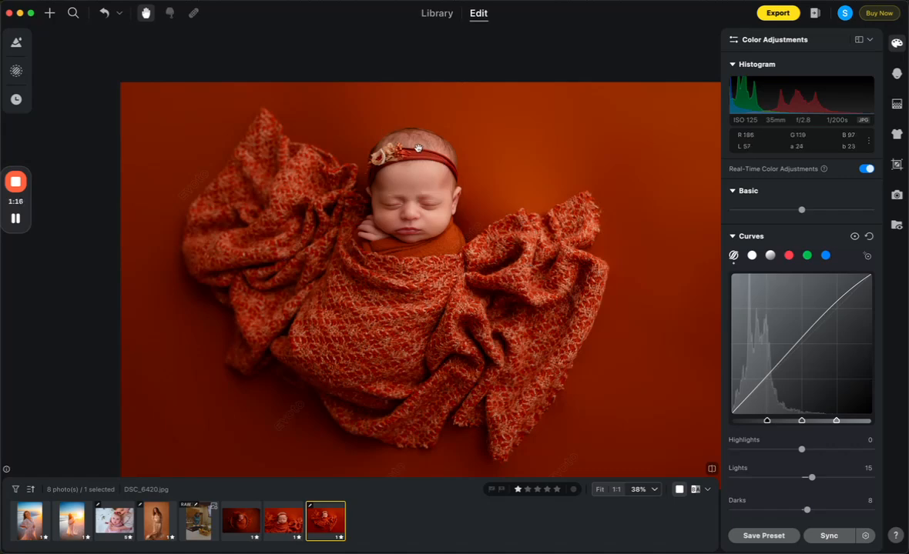
scroll(418, 148, up, 3)
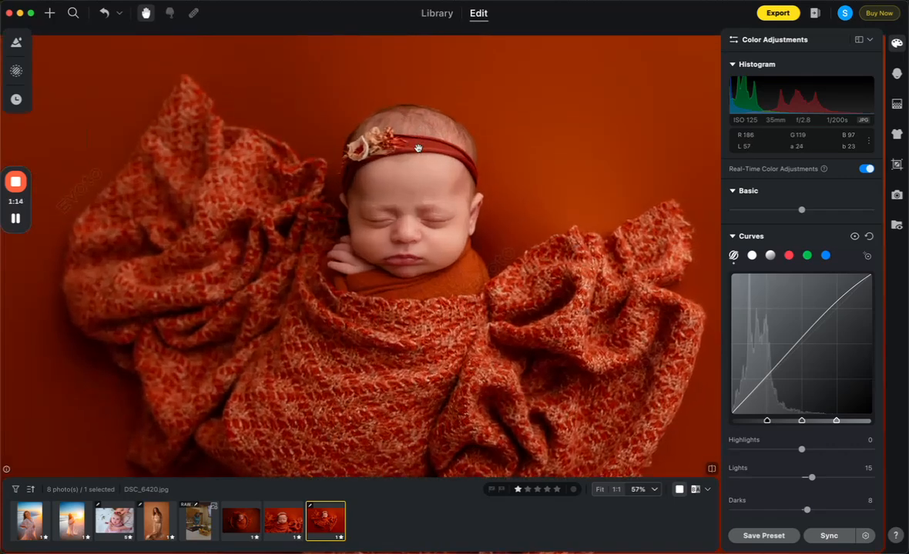
scroll(417, 148, down, 3)
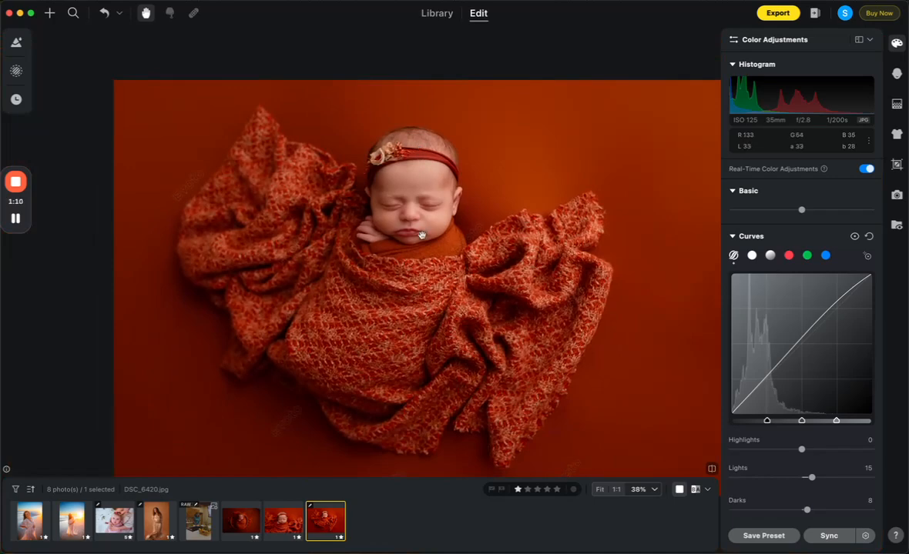
Step: Save the current adjustments as a preset named "Simple Color + Skin" in the Newborn group
click(766, 536)
click(335, 195)
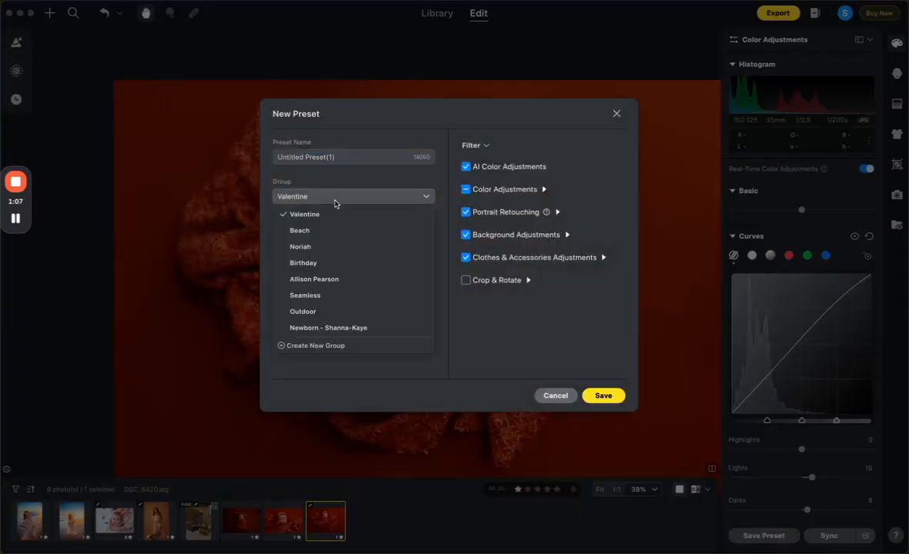
click(308, 303)
click(345, 156)
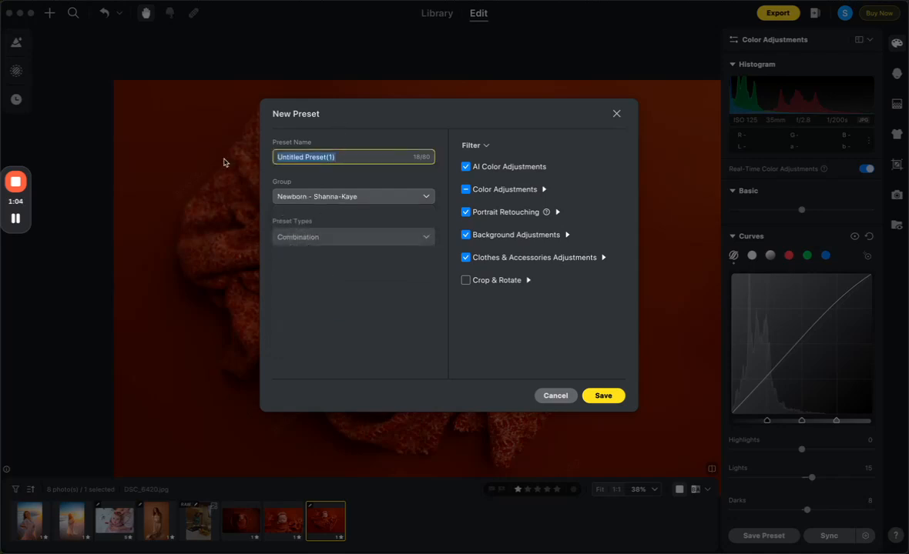
text(Simple Color + Skin)
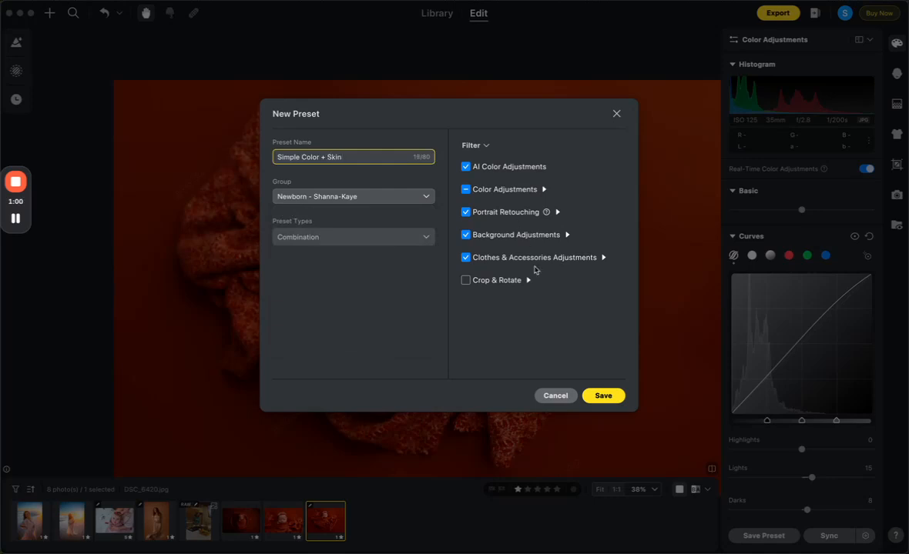
key(Return)
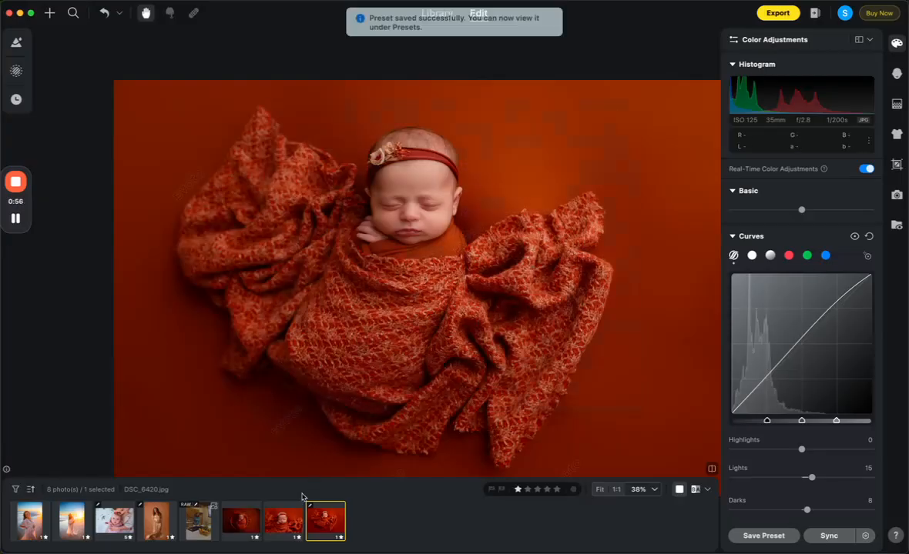
Step: Apply the "Simple Color + Skin" preset from the Newborn group to the close-up newborn photo DSC_6418.jpg
click(240, 521)
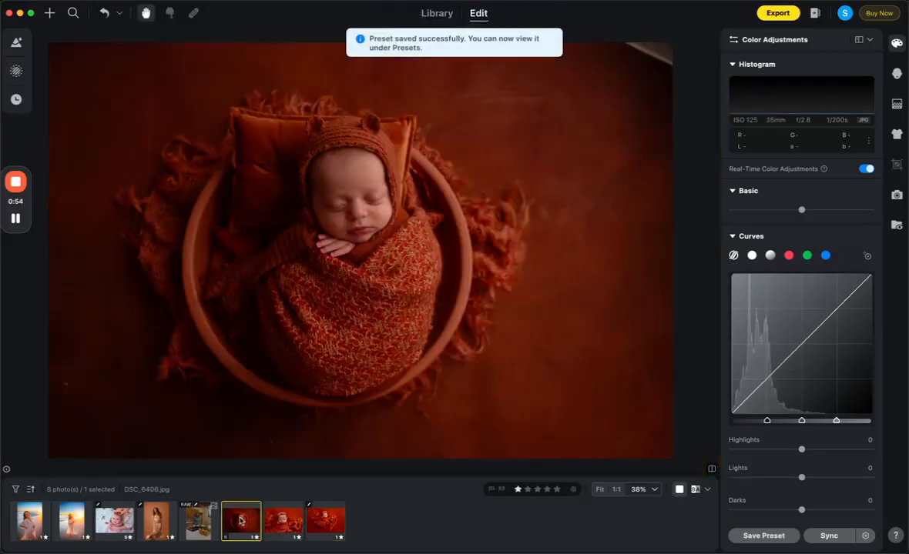
click(274, 522)
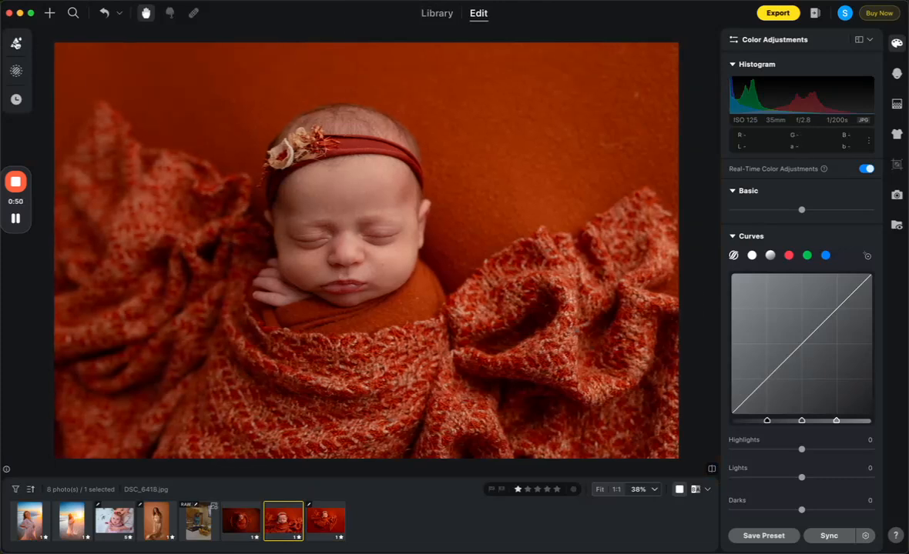
click(16, 42)
click(41, 139)
scroll(45, 198, down, 1)
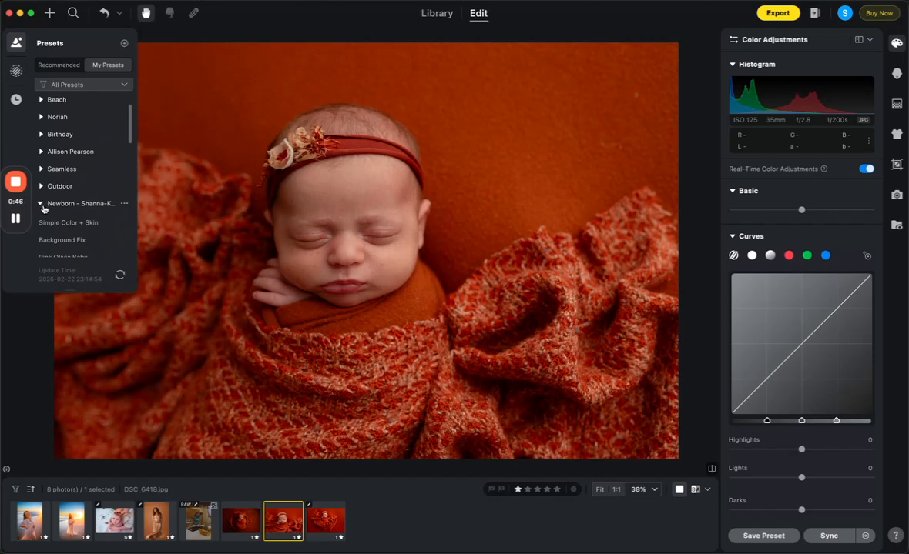
click(64, 225)
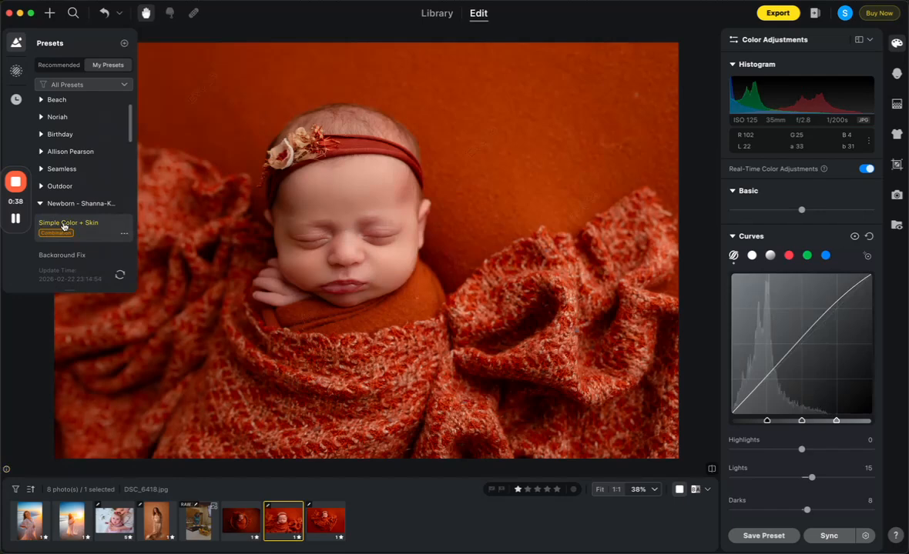
drag(399, 222, 440, 227)
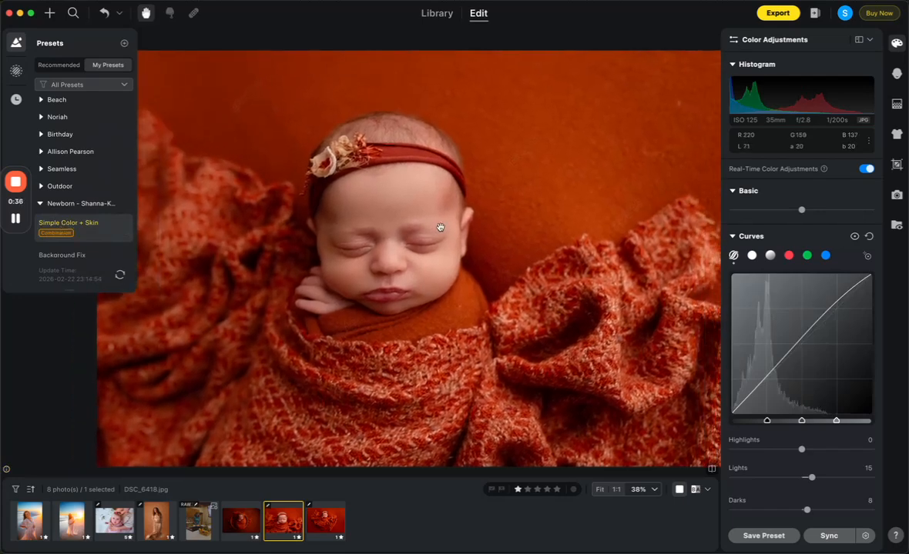
Step: Set both Clean Backdrop and Color Banding Removal to Solid Backdrop in the background adjustments
click(897, 104)
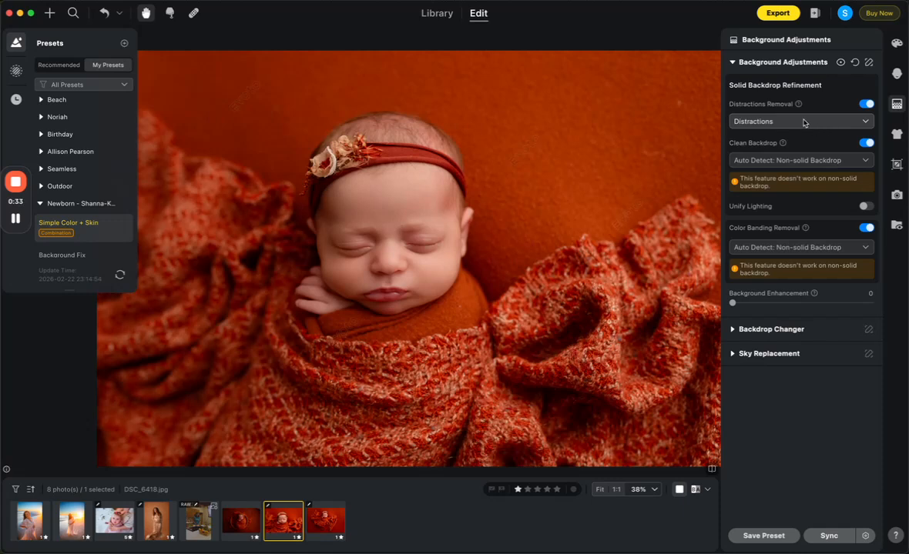
click(803, 160)
click(803, 198)
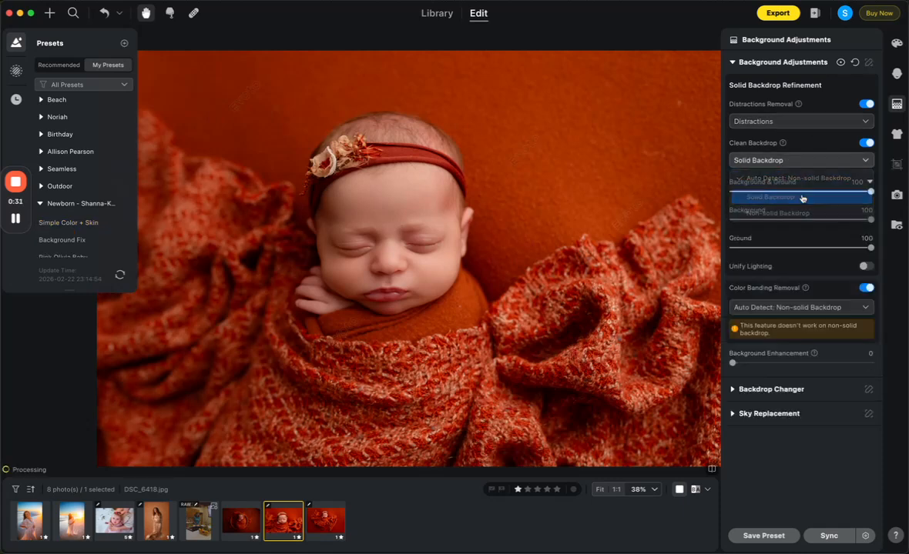
click(793, 307)
click(796, 343)
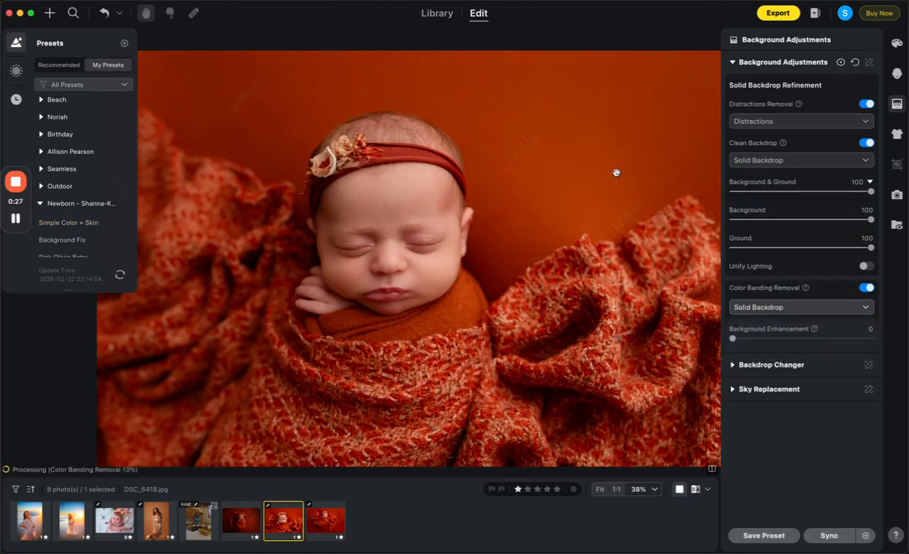
drag(499, 141, 532, 146)
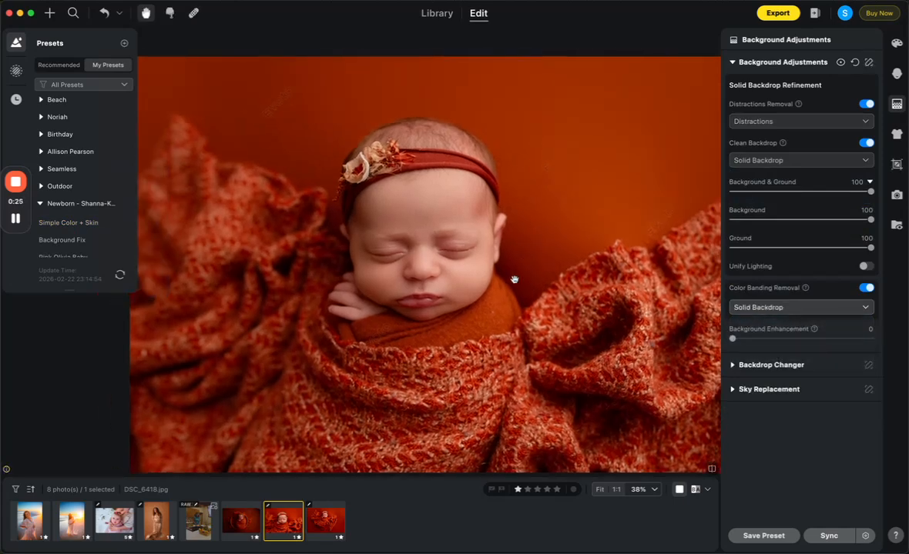
Step: Heal the light speck on the orange wrap with the Spot Healing Brush, reduce the brush size to 3.6, and apply the healing
scroll(511, 291, up, 5)
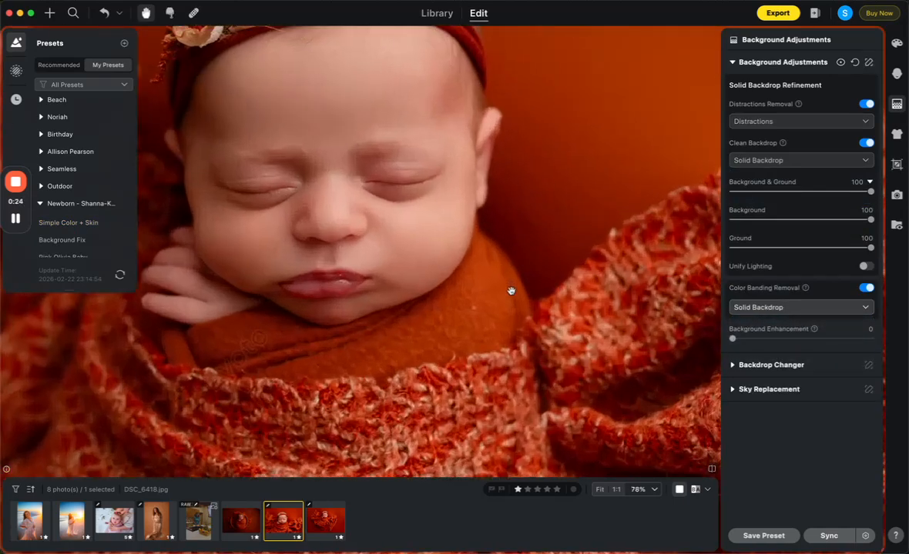
click(193, 14)
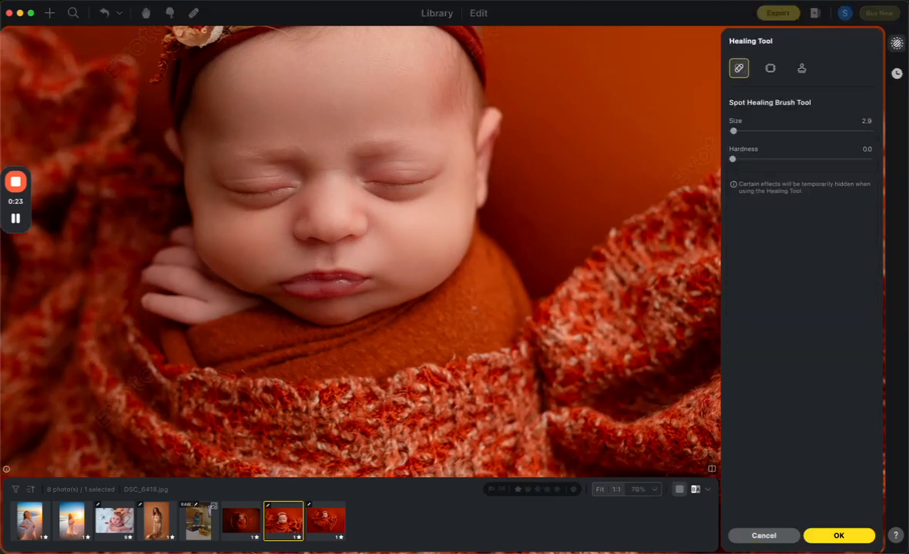
click(472, 306)
scroll(362, 237, up, 3)
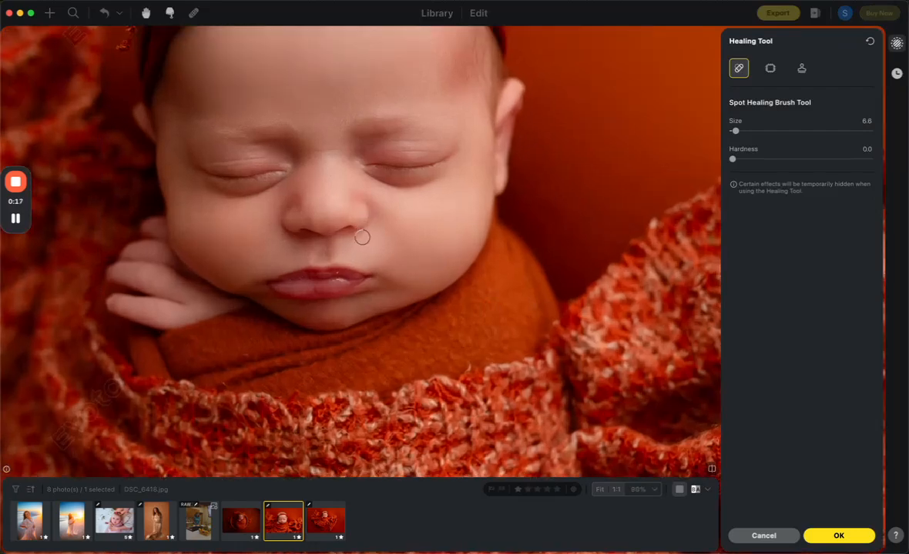
key(bracketleft)
key(bracketleft)
key(bracketleft)
key(bracketleft)
key(bracketleft)
key(bracketleft)
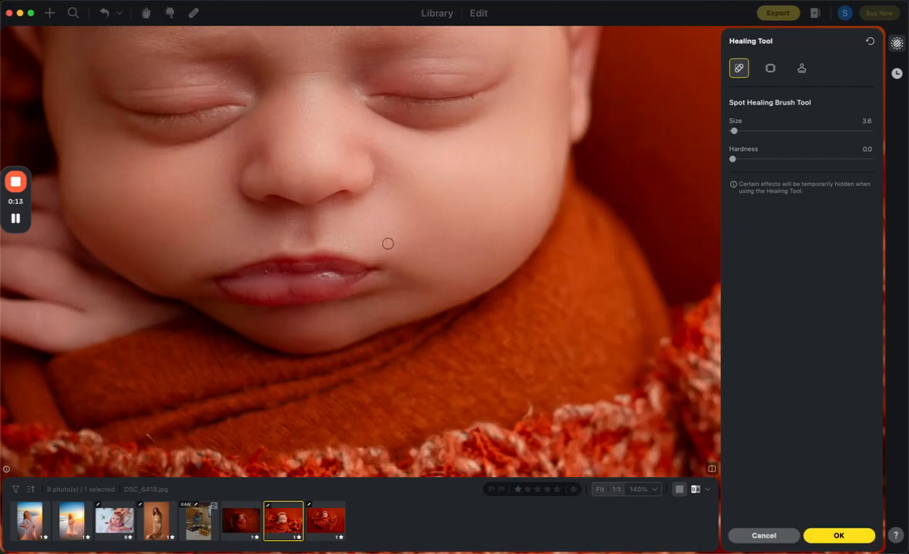
scroll(388, 241, down, 5)
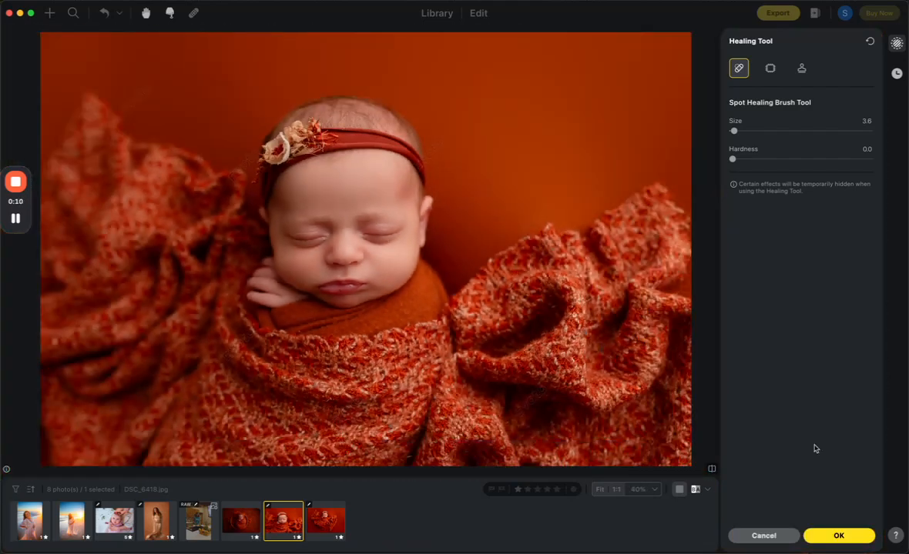
click(839, 535)
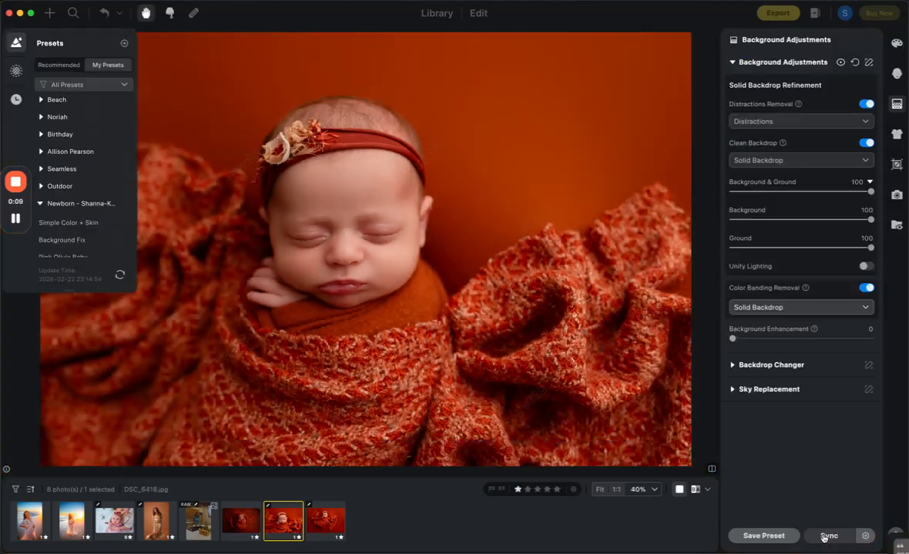